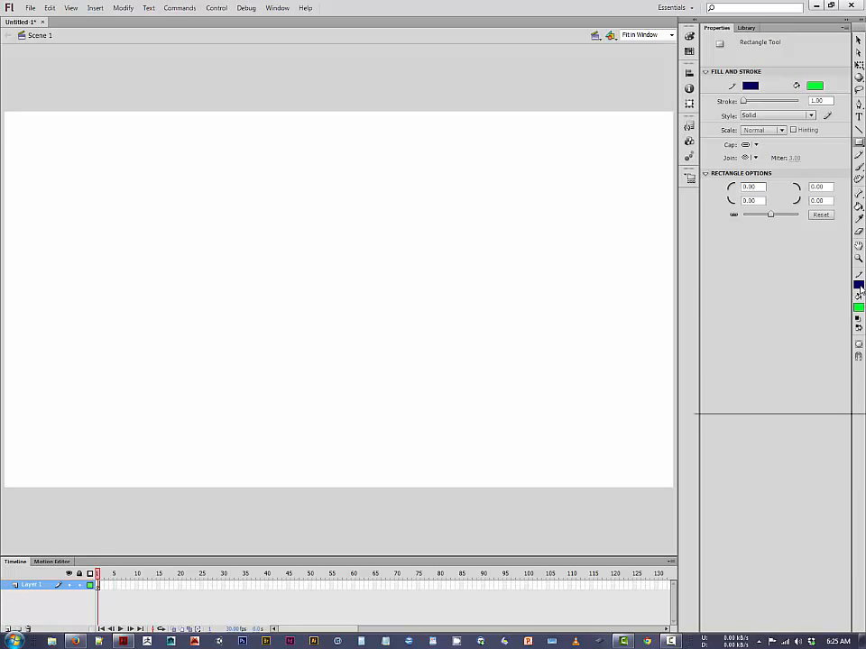
Draw a green square about 219 by 219 px without a stroke and move it slightly below the stage's centre.
click(858, 286)
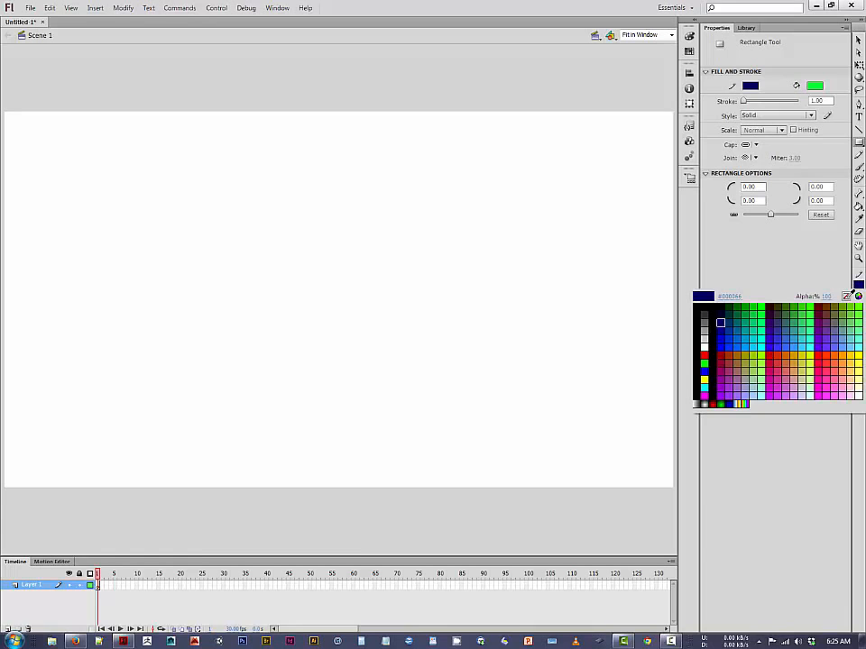
click(846, 296)
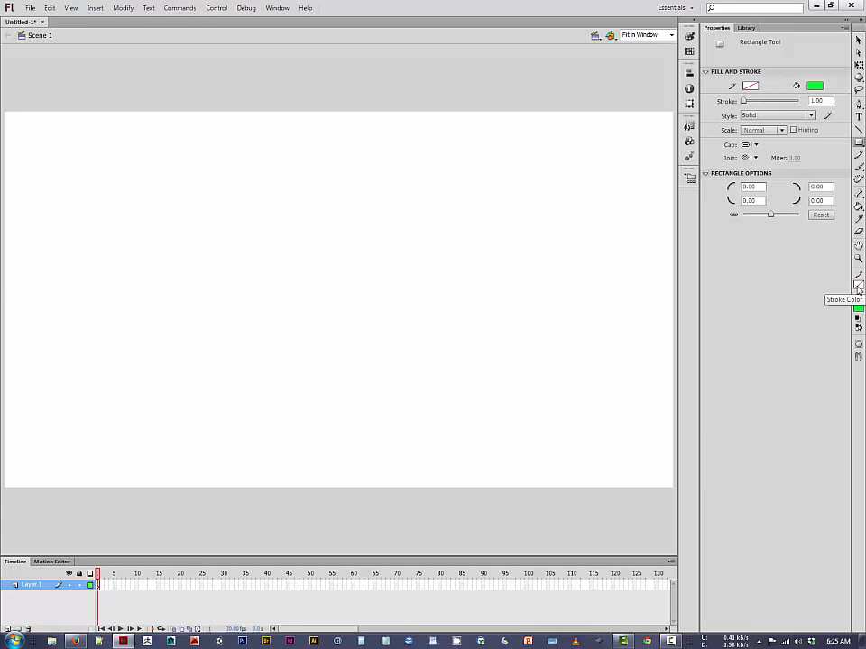
drag(313, 244, 389, 319)
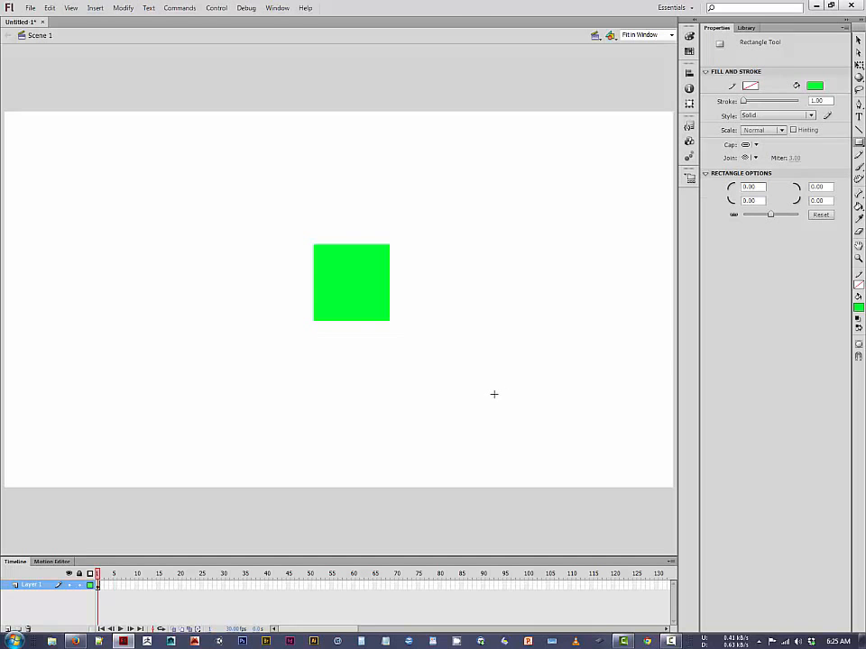
key(v)
drag(366, 288, 303, 318)
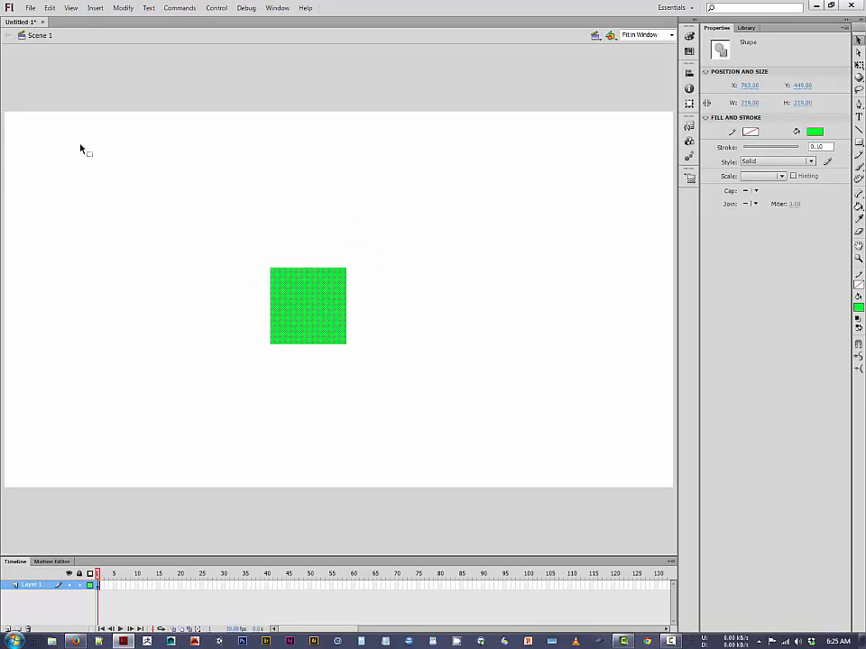
Convert the green square to a graphic symbol named Square_Static.
click(113, 9)
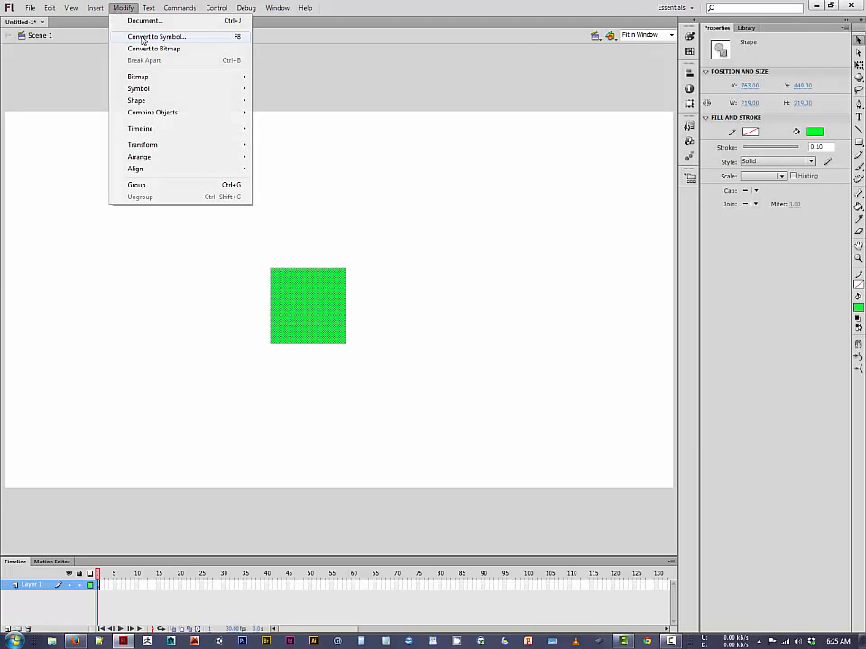
click(142, 38)
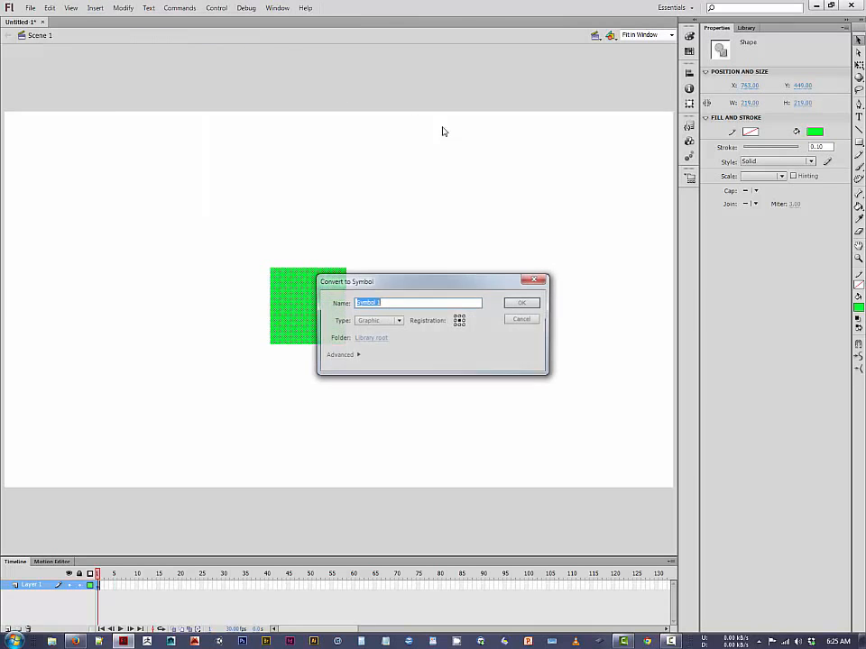
key(Return)
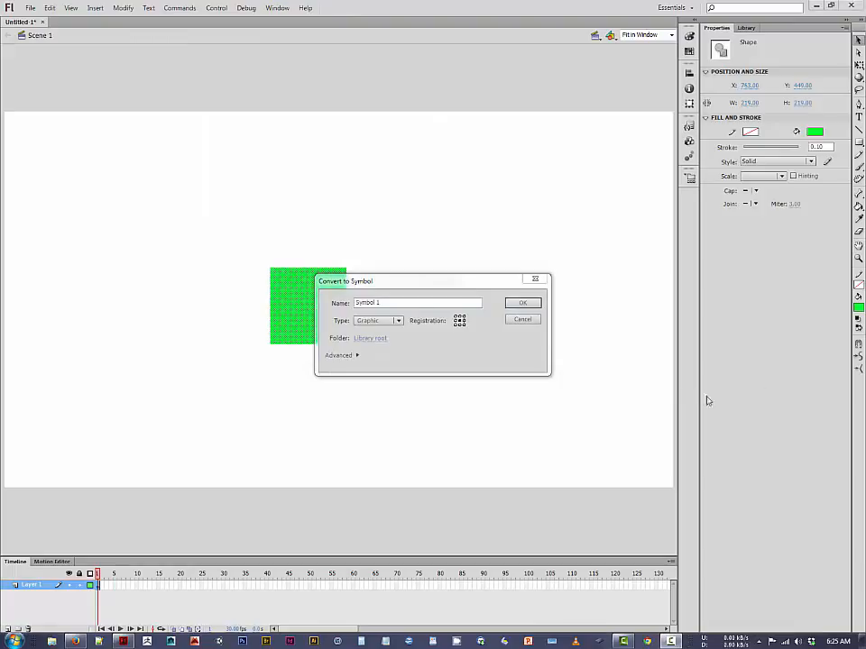
click(334, 304)
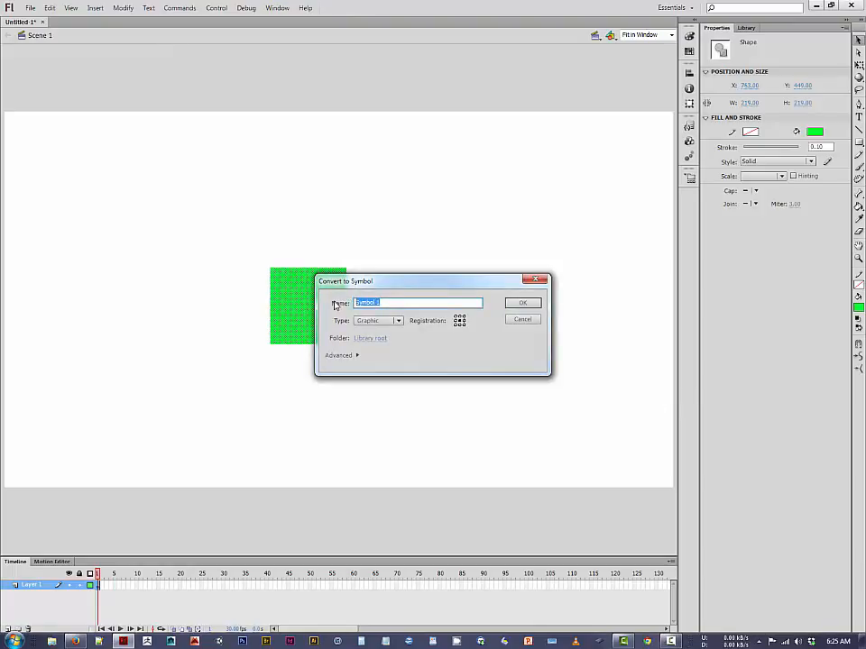
text(squar)
text(ua)
text(re_Static)
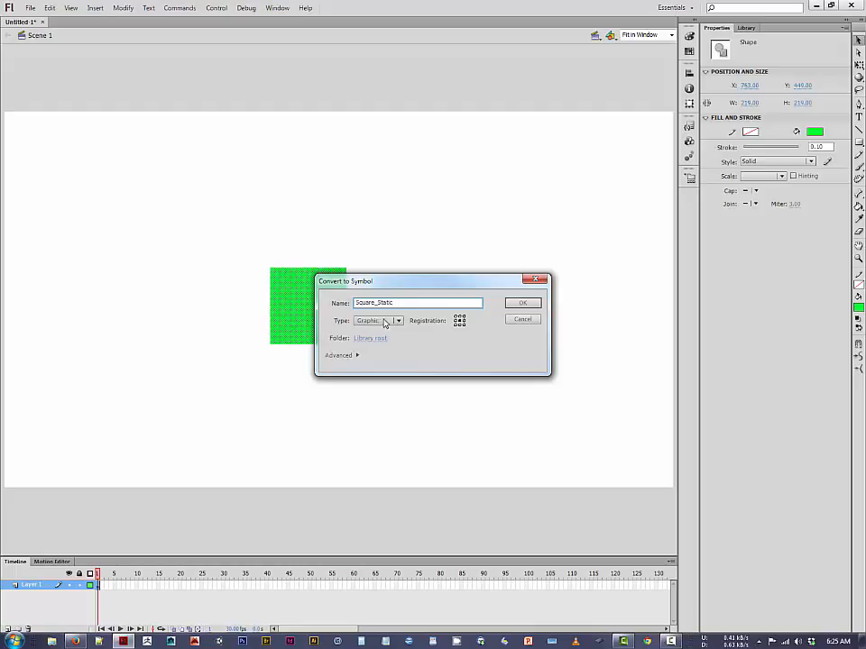
click(384, 322)
click(392, 357)
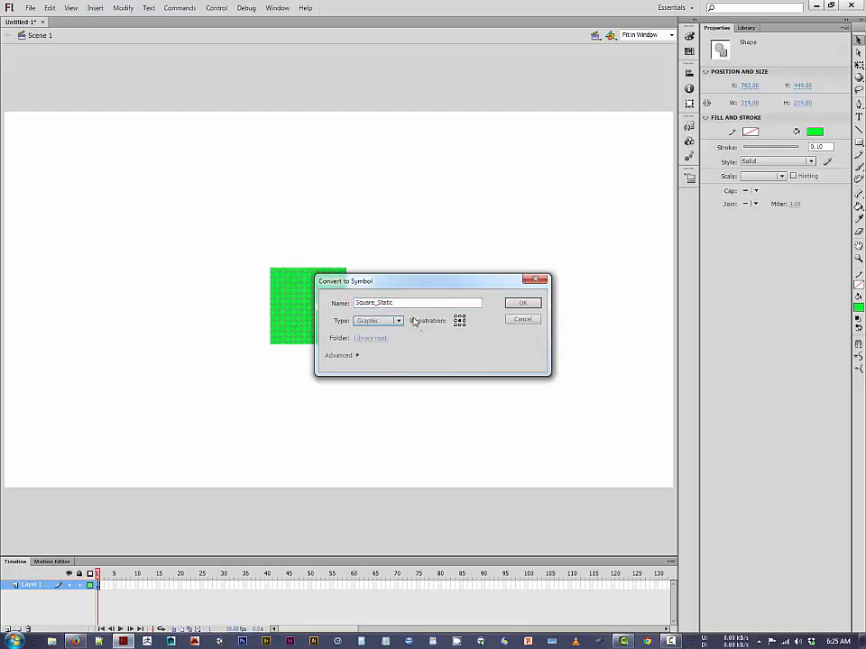
click(517, 308)
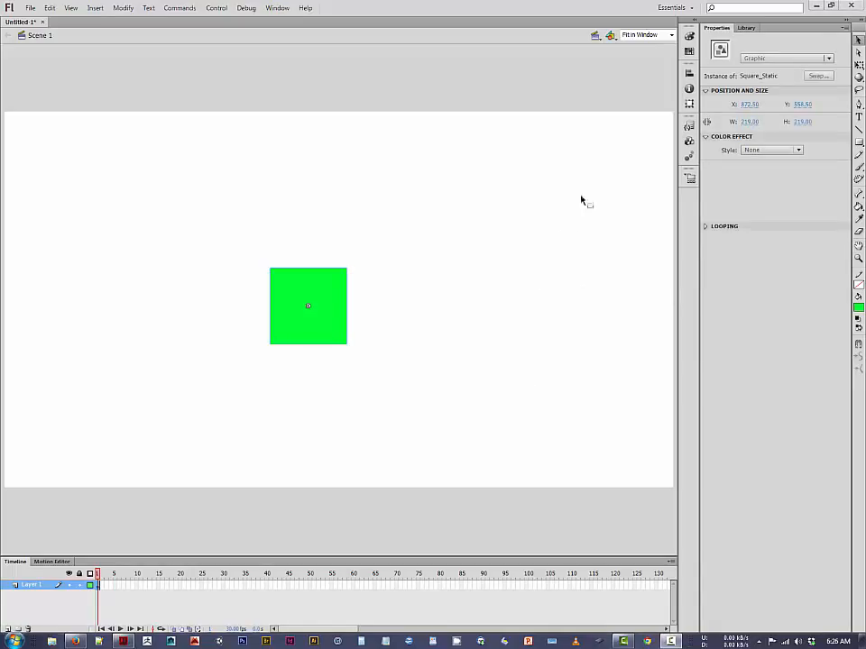
Show the document's library and delete the green square from the stage.
click(747, 28)
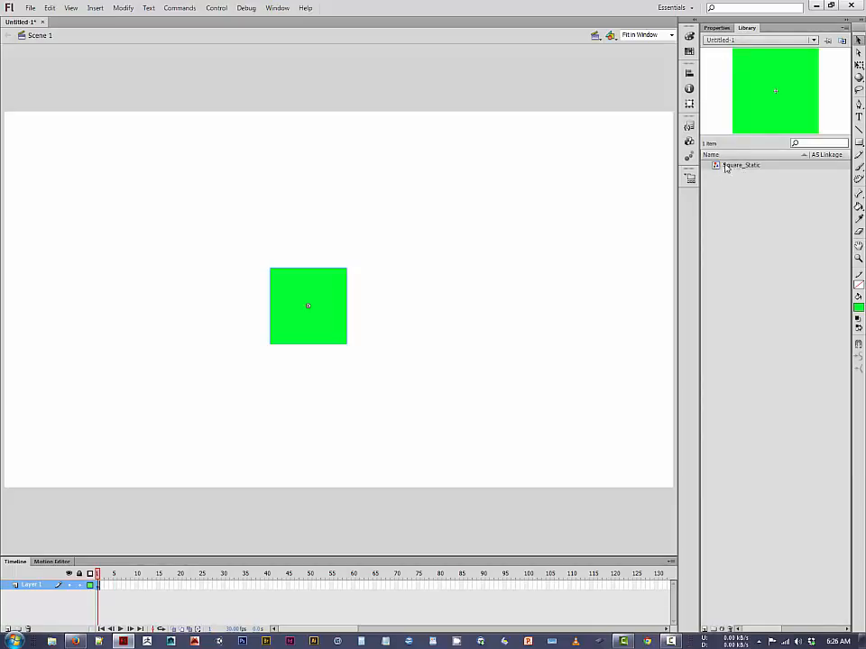
drag(760, 94, 352, 289)
key(Delete)
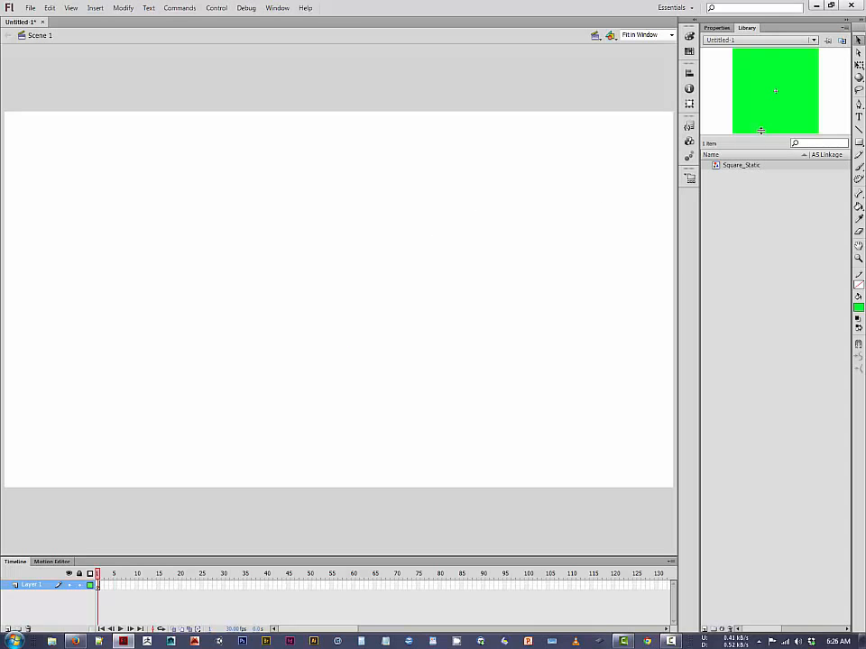
Scatter seven Square_Static instances from the library across the stage and delete them all.
drag(759, 131, 334, 220)
drag(799, 107, 469, 232)
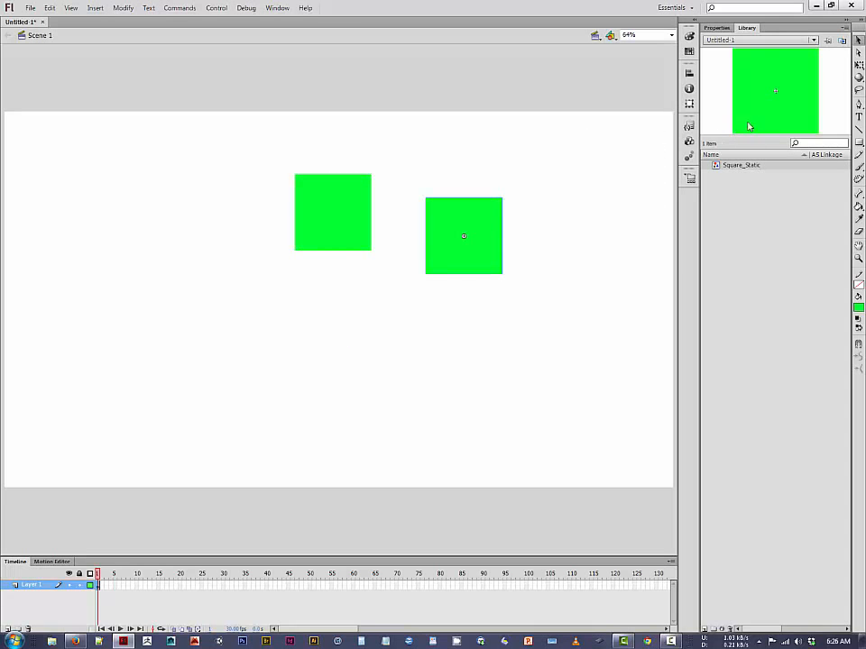
drag(749, 127, 538, 293)
drag(749, 120, 574, 218)
drag(767, 99, 484, 157)
drag(792, 116, 442, 329)
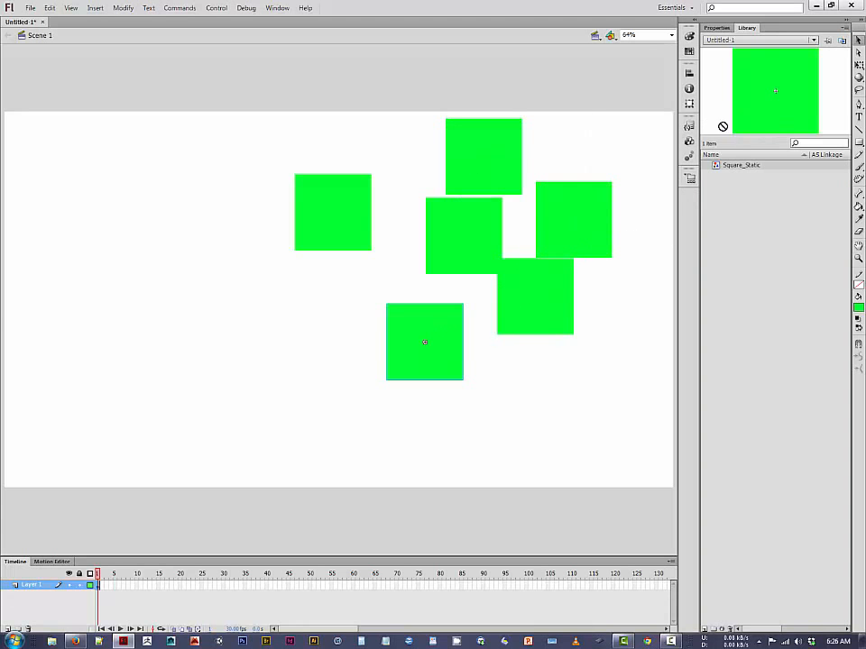
drag(723, 126, 336, 285)
key(ctrl+a)
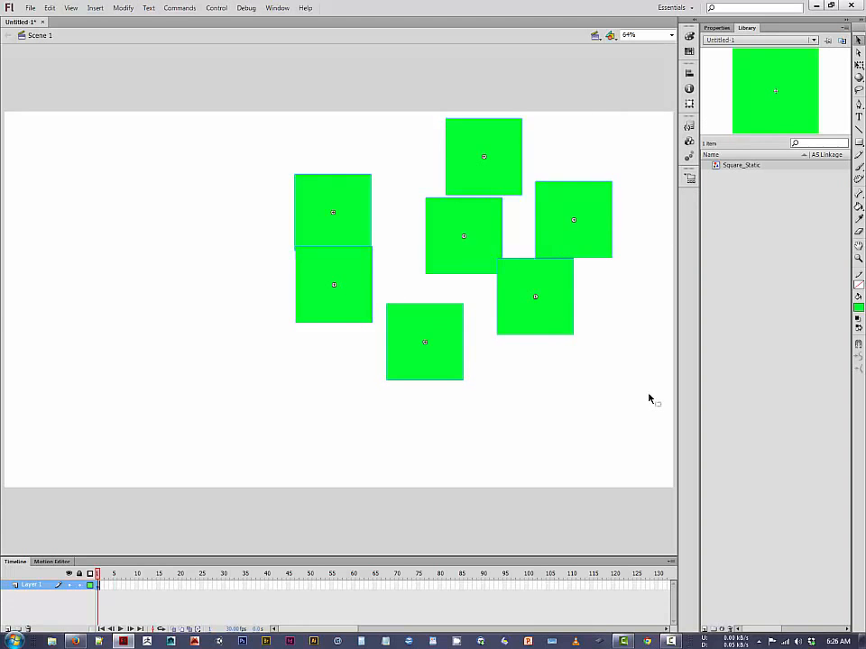
key(Delete)
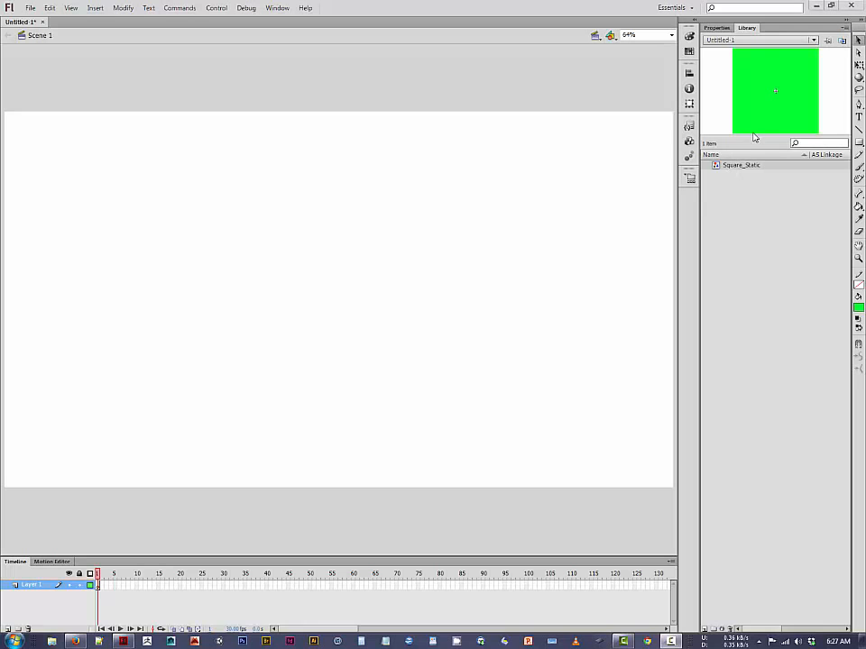
Place one Square_Static instance near the stage's centre and create a motion tween on it.
drag(761, 120, 116, 225)
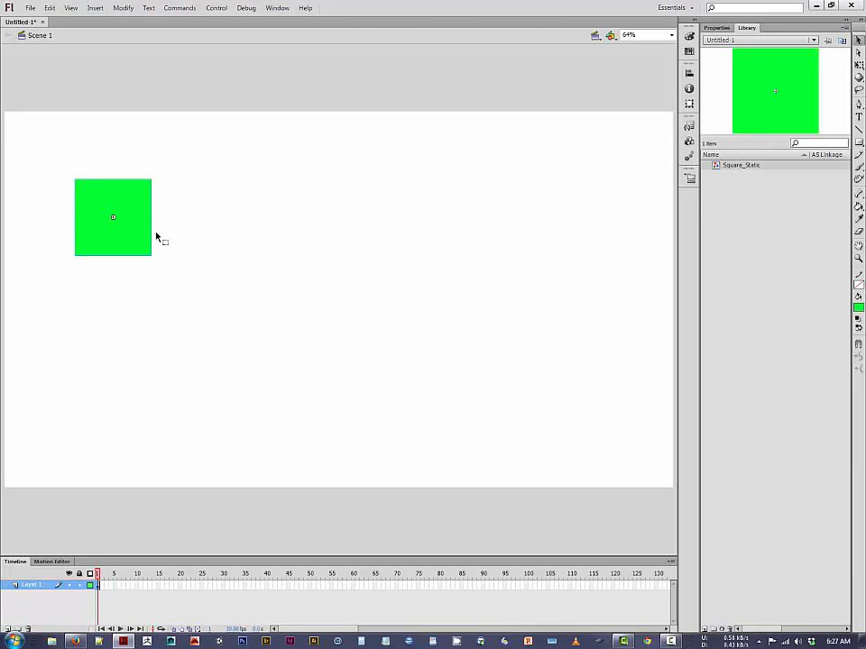
drag(140, 234, 329, 296)
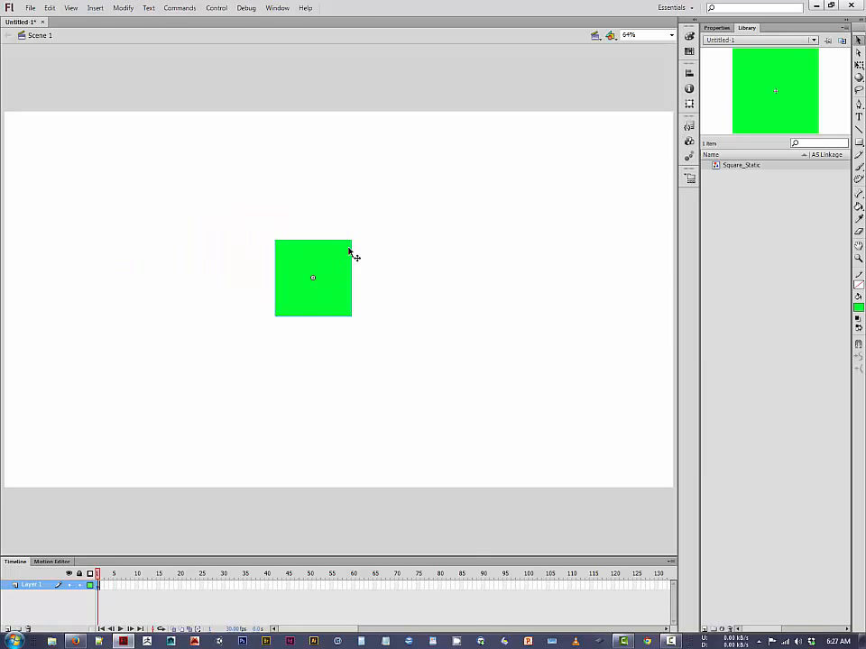
right_click(334, 267)
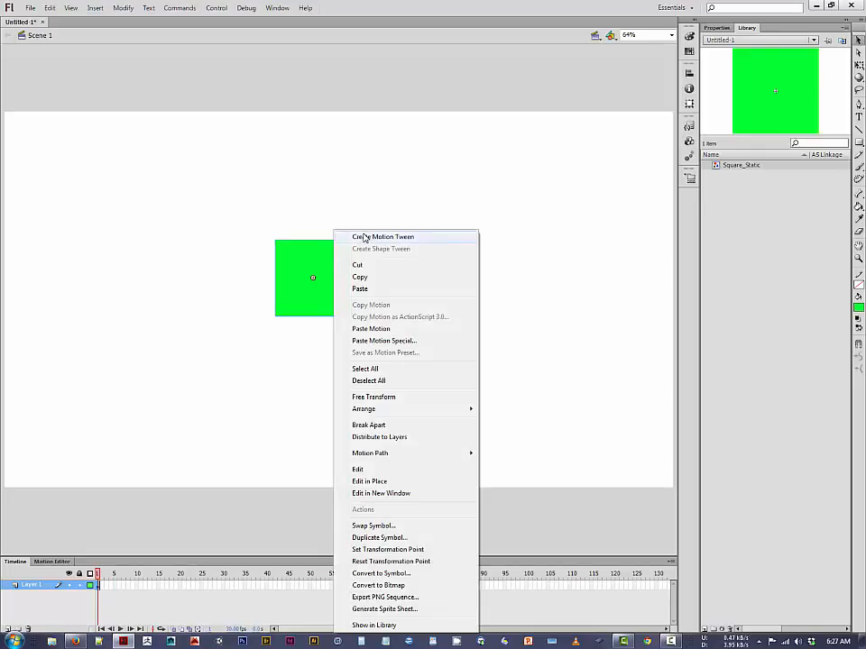
click(364, 237)
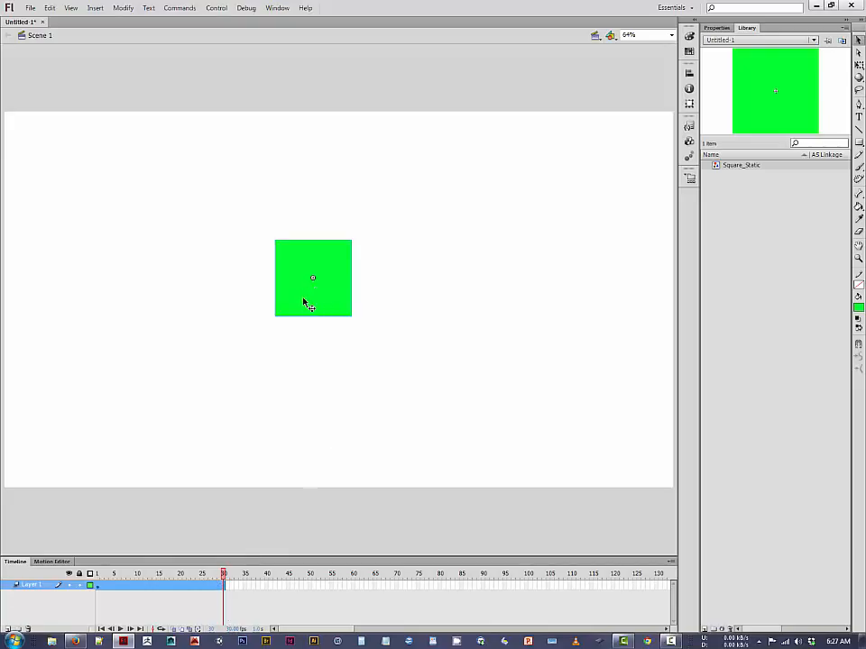
Move the square toward the stage's right side at frame 30 and play the tween from frame 1.
drag(304, 302, 481, 309)
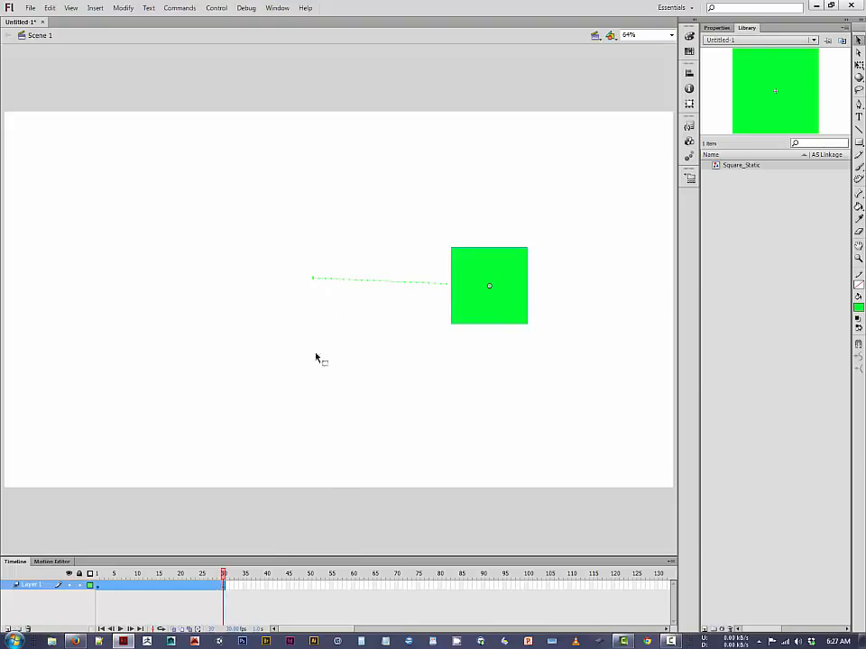
drag(223, 573, 98, 562)
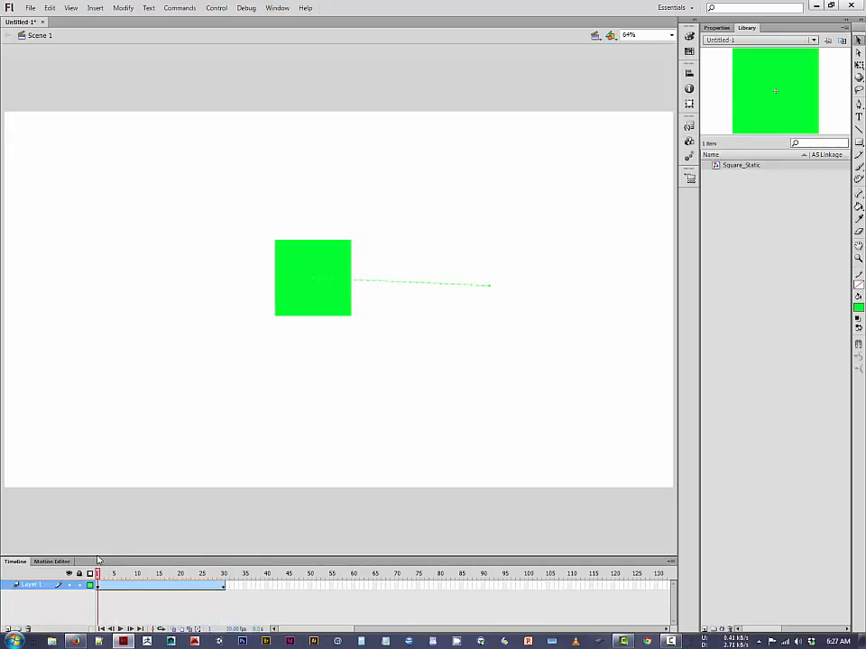
key(Return)
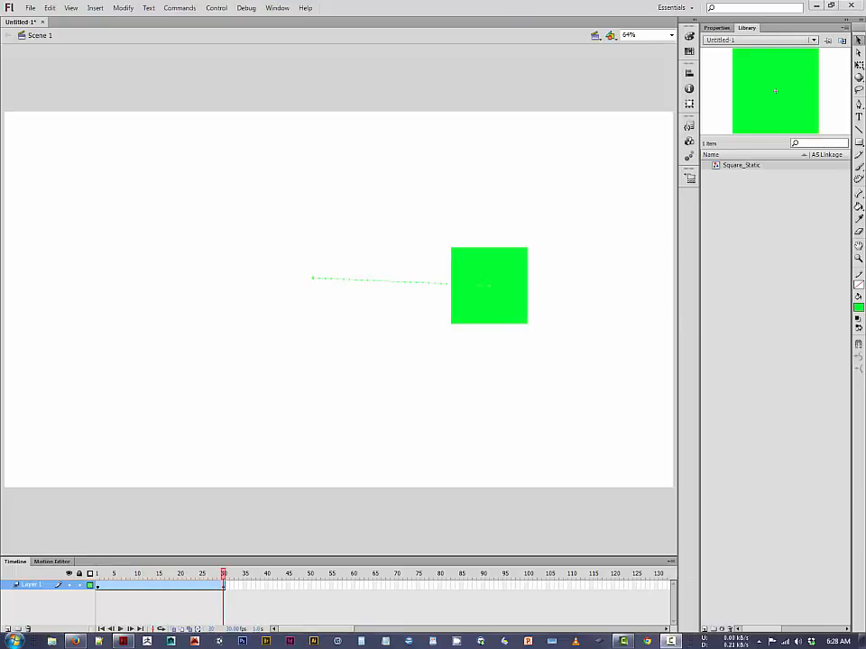
Add a new layer and place a Square_Static instance on it in the upper middle of the stage.
click(9, 630)
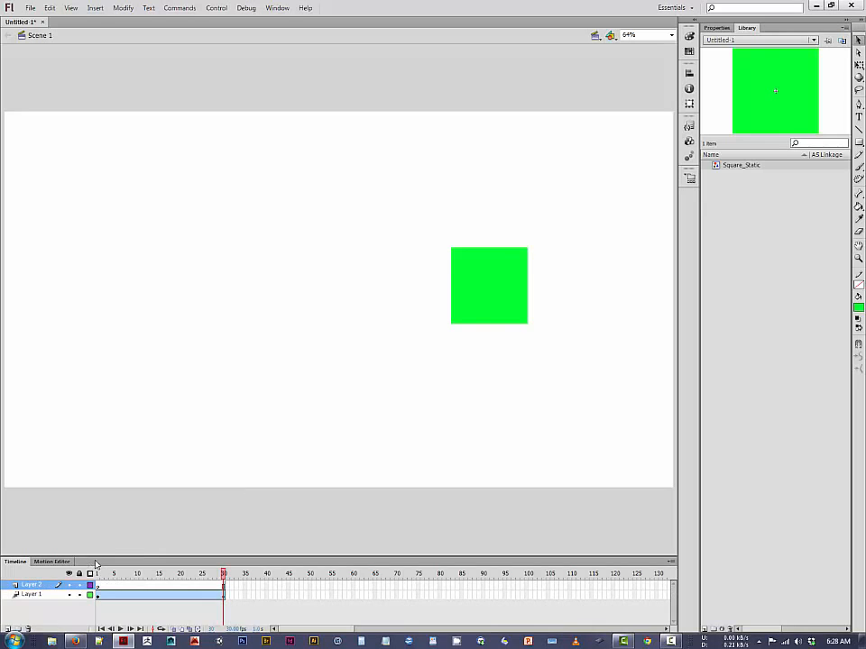
drag(762, 104, 319, 186)
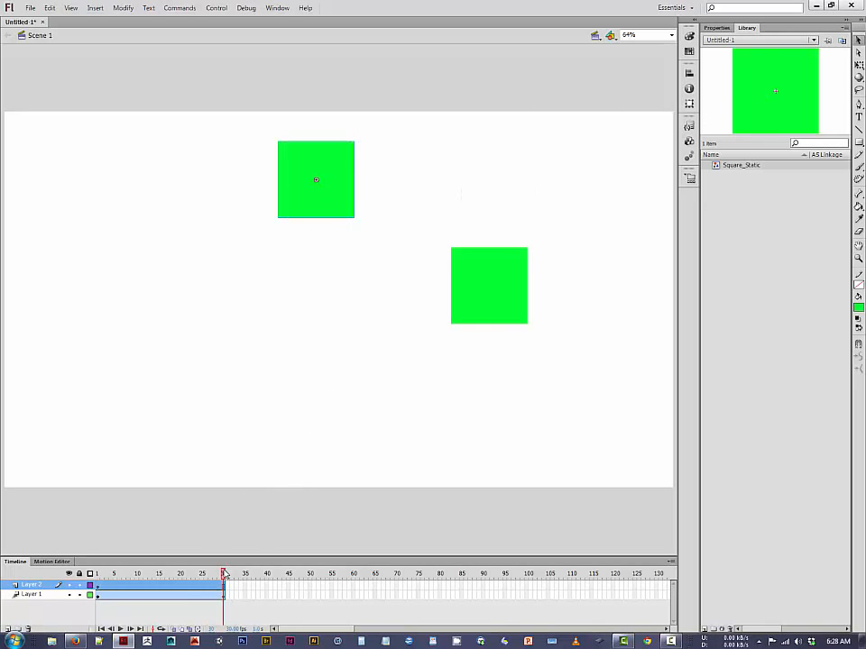
Create a motion tween for the upper square on Layer 2, starting from frame 1.
drag(225, 575, 98, 575)
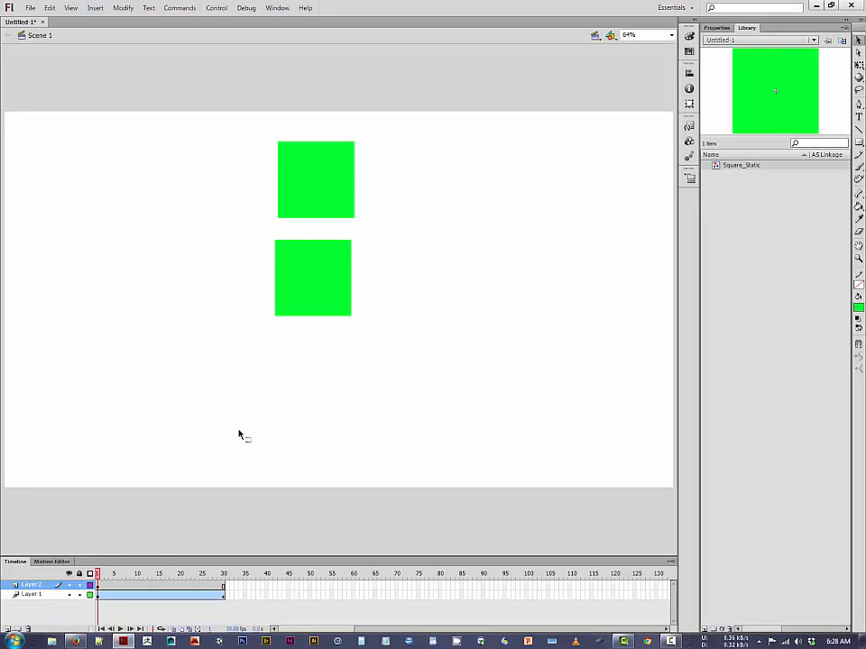
right_click(294, 166)
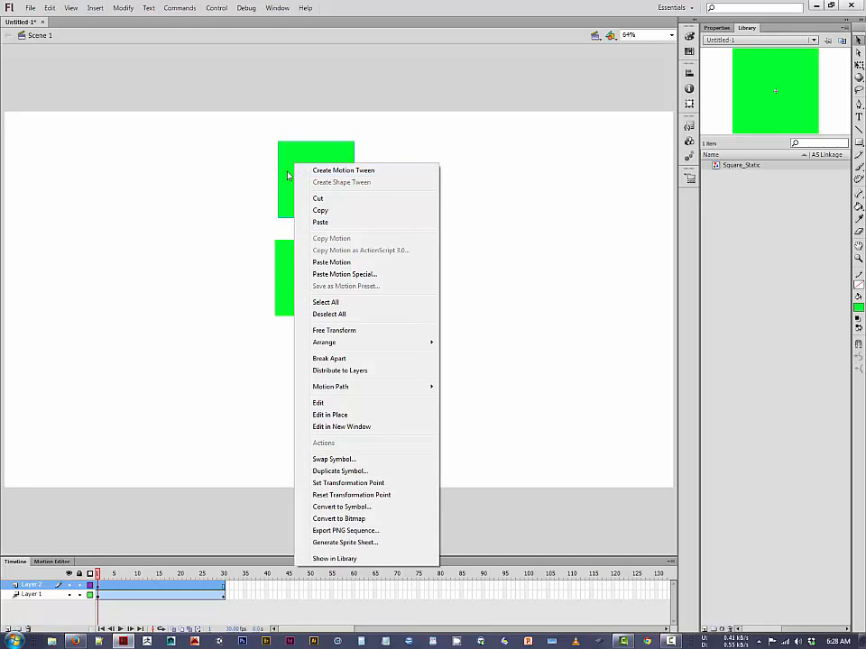
click(282, 175)
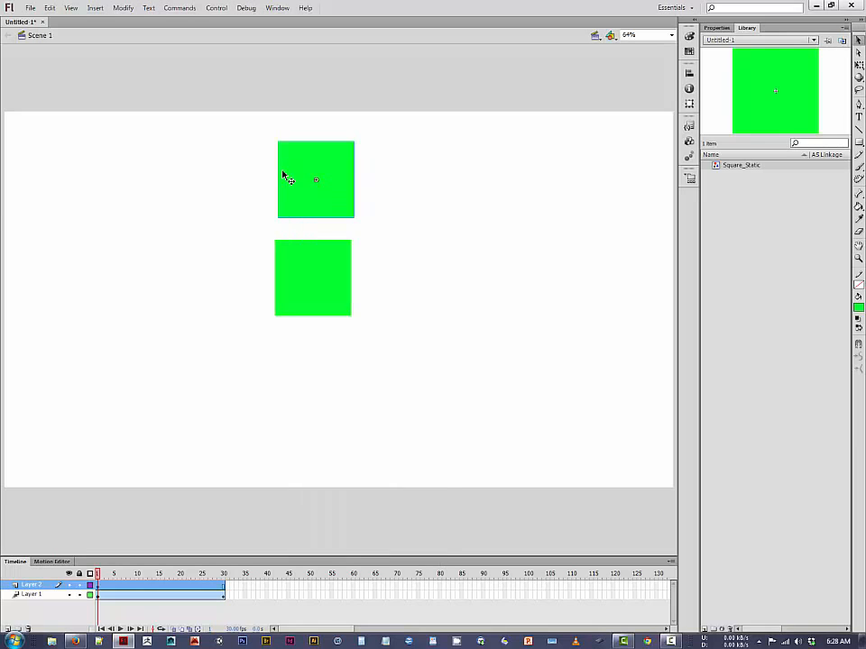
right_click(97, 587)
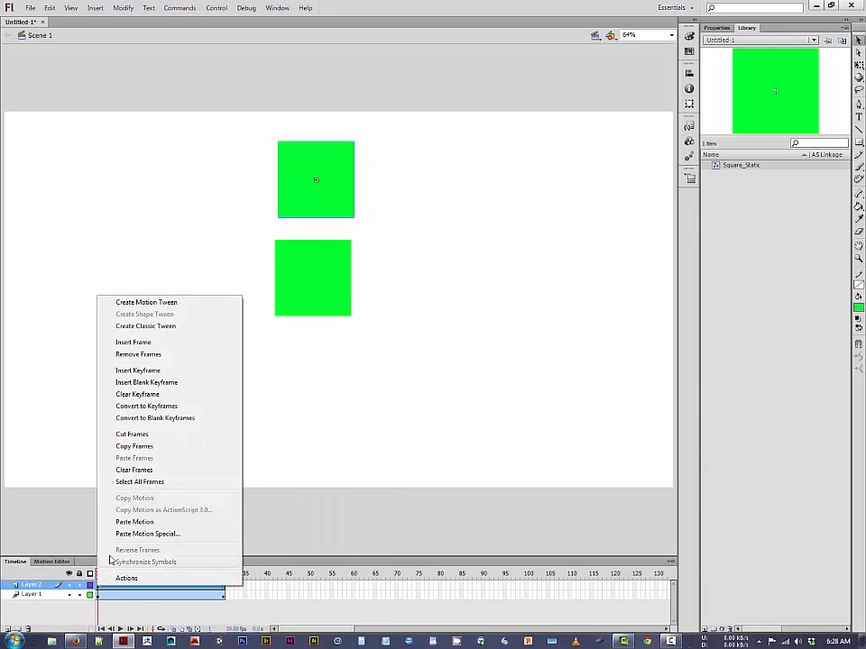
click(155, 303)
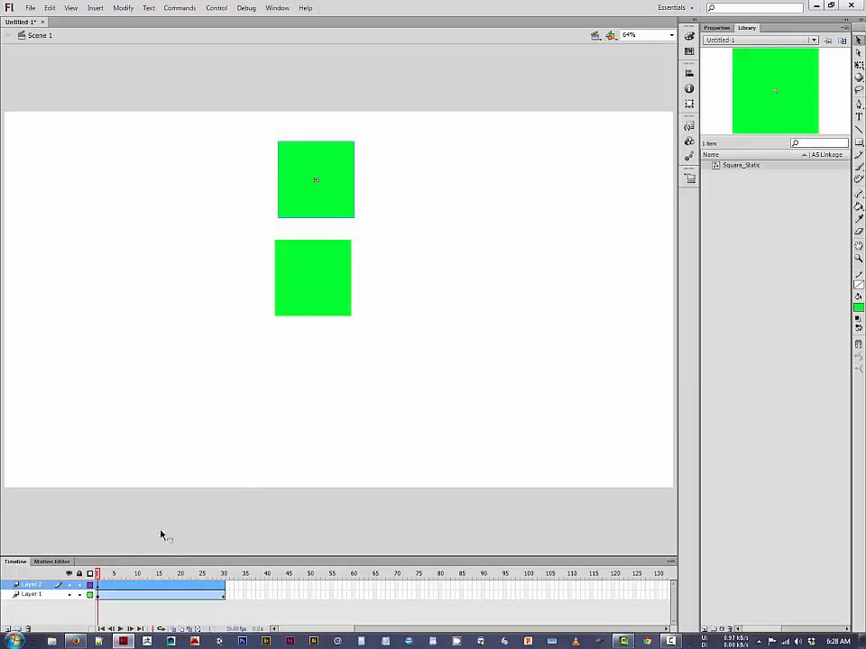
Scale the Layer 2 square down to about a quarter of its width around its centre at frame 30.
drag(99, 575, 225, 573)
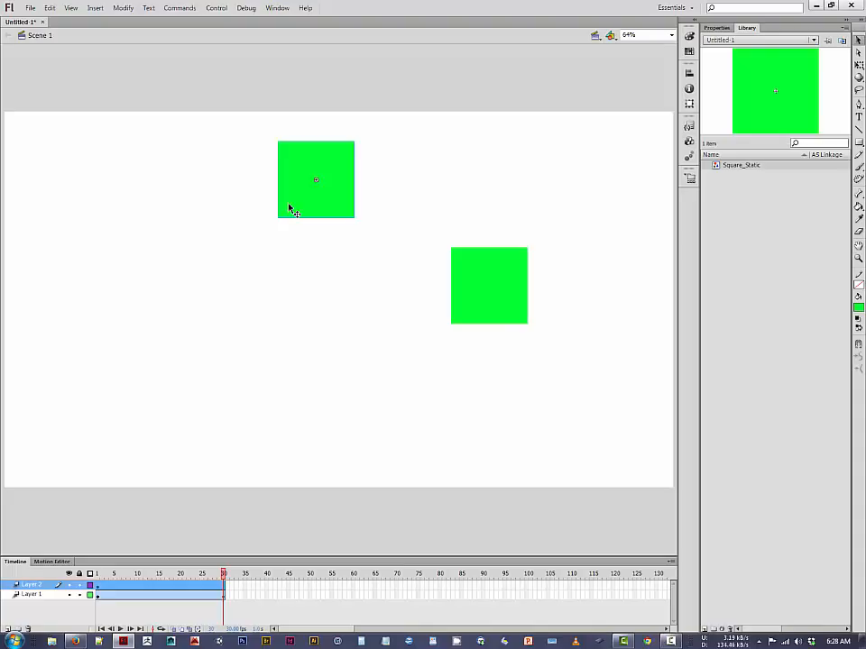
click(290, 157)
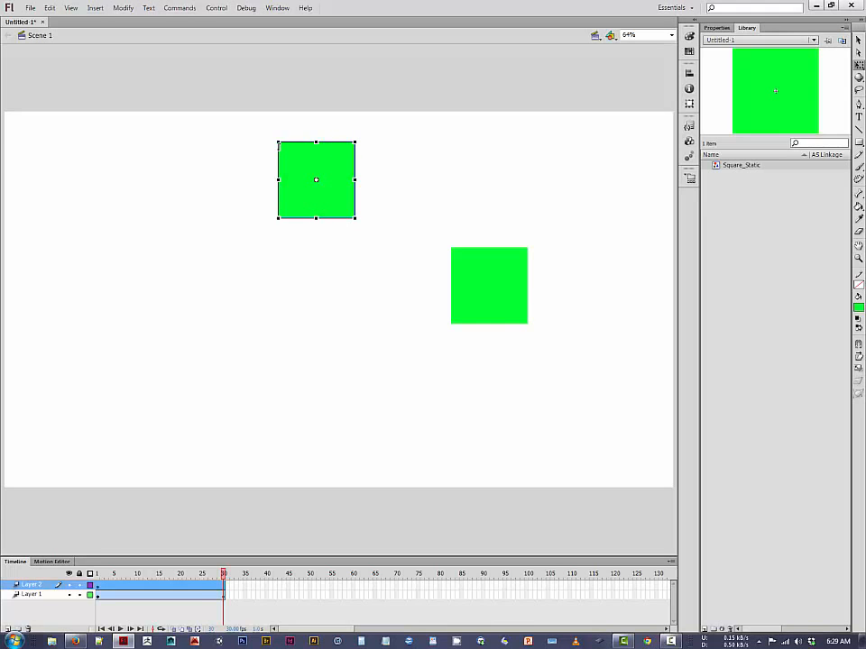
drag(277, 141, 307, 165)
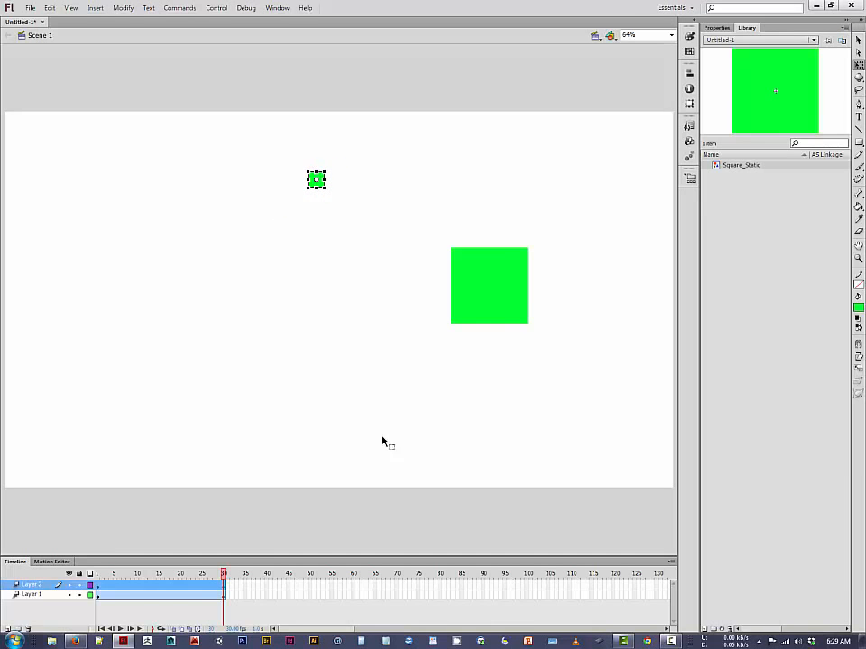
Play back both tweens from frame 1 and return the playhead near the start.
drag(224, 574, 77, 558)
key(Return)
drag(139, 568, 102, 574)
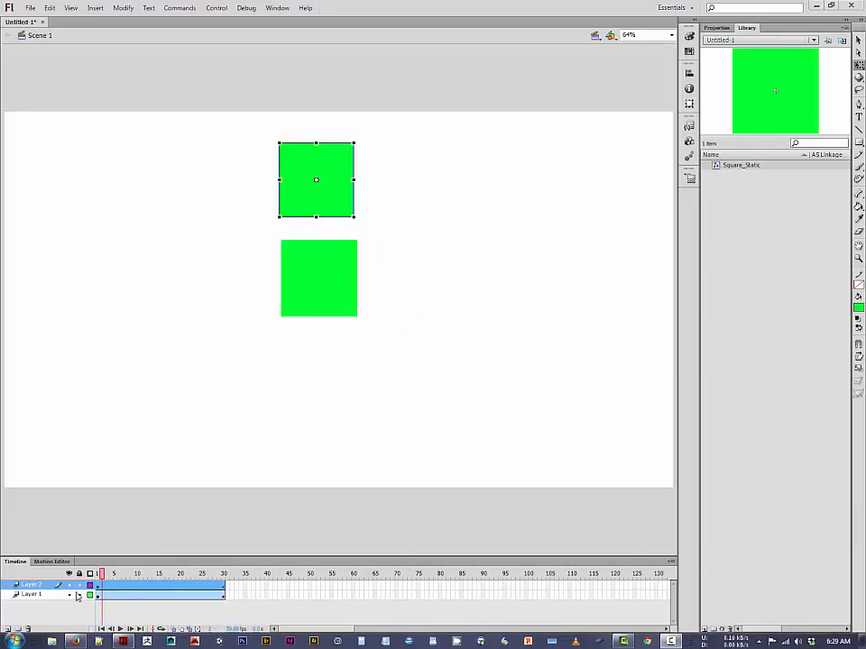
Rotate the Layer 1 square clockwise at frame 30 and return the playhead to frame 1.
drag(101, 576, 223, 573)
click(223, 585)
click(223, 585)
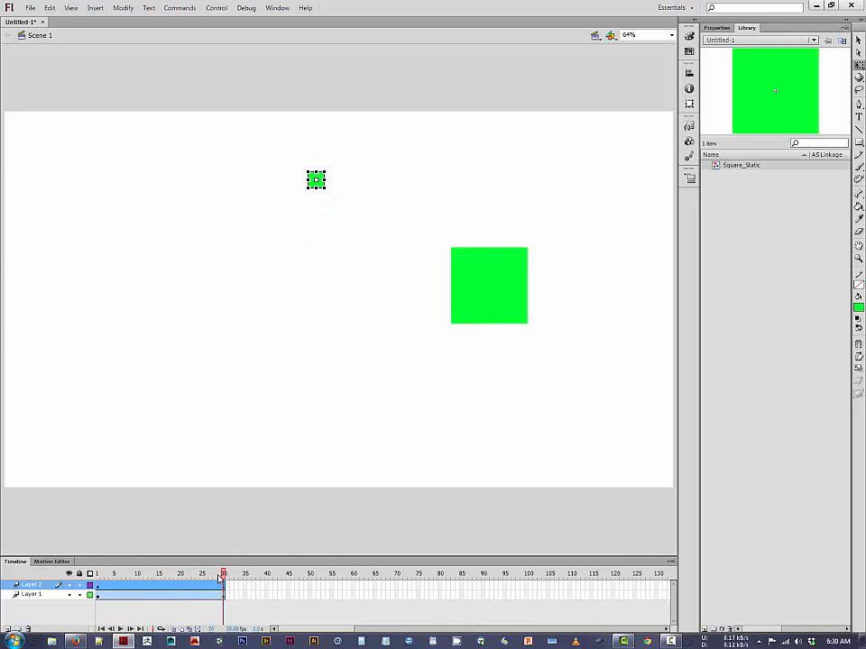
mouse_move(220, 573)
mouse_down()
mouse_move(188, 574)
mouse_move(223, 574)
mouse_up()
click(224, 596)
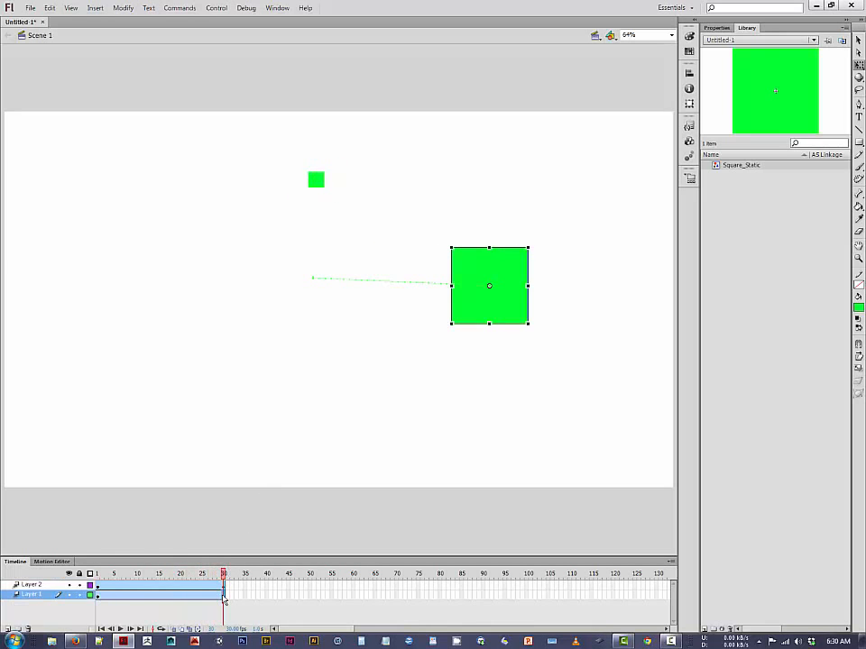
drag(528, 241, 546, 300)
drag(224, 573, 73, 533)
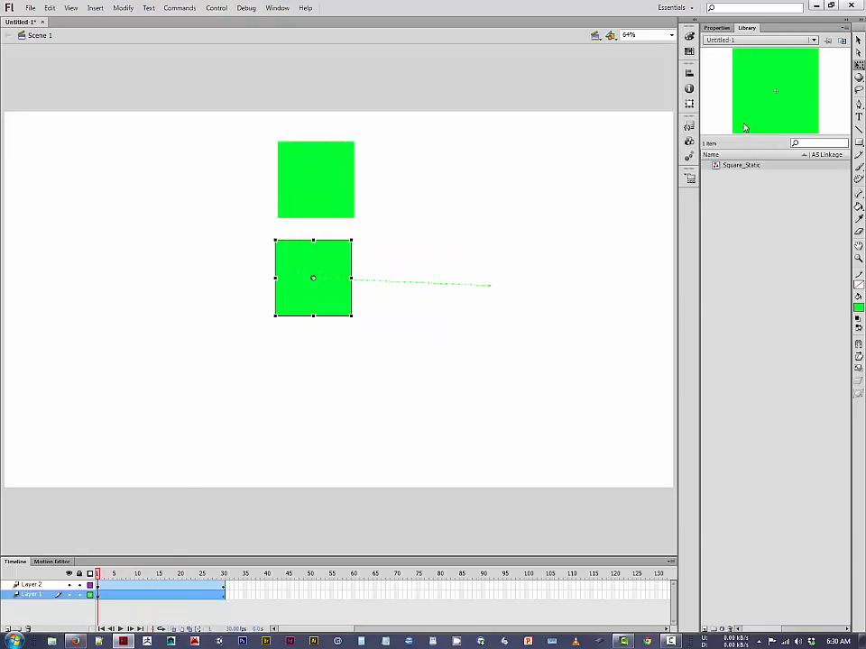
Add a new layer above Layer 2 and place a Square_Static instance on it in the upper-left area of the stage.
click(8, 628)
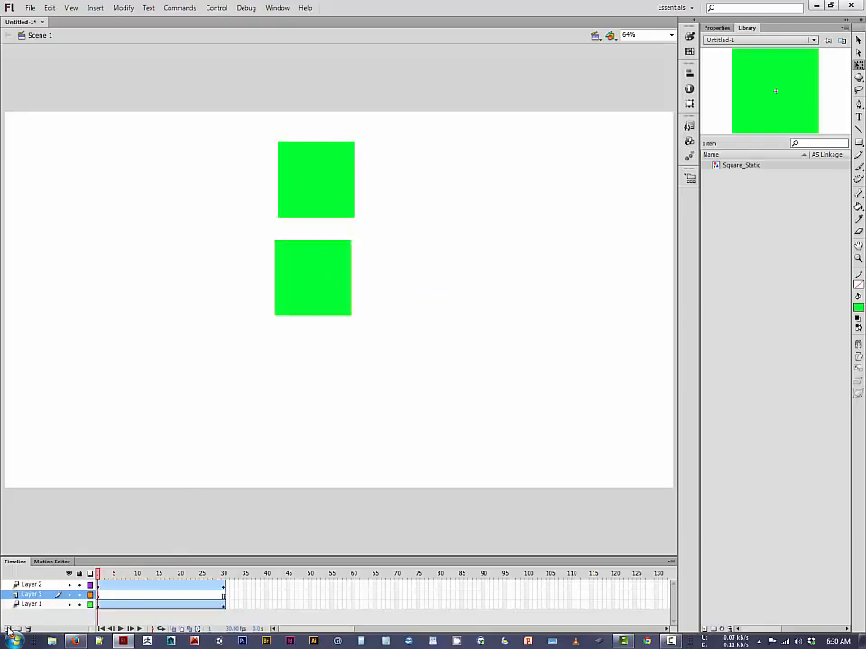
drag(40, 595, 55, 585)
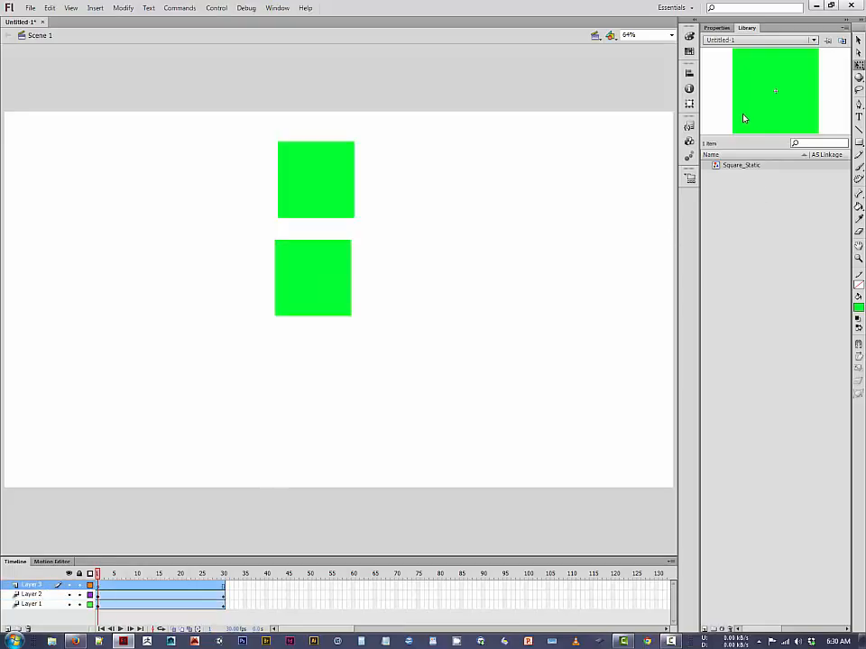
drag(744, 118, 217, 165)
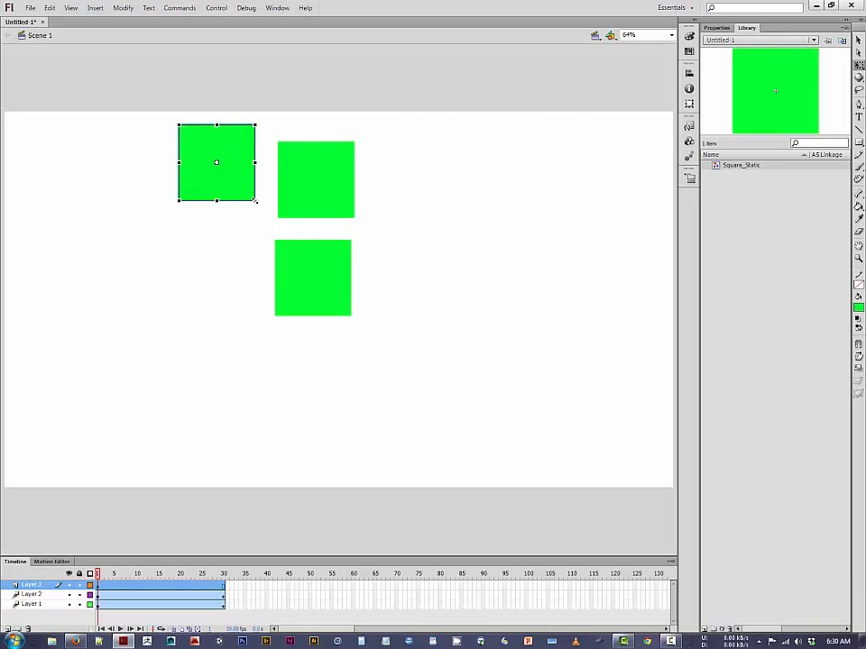
Enlarge the Layer 3 square to about 728 px wide and position it so it covers the other two squares.
drag(258, 203, 389, 289)
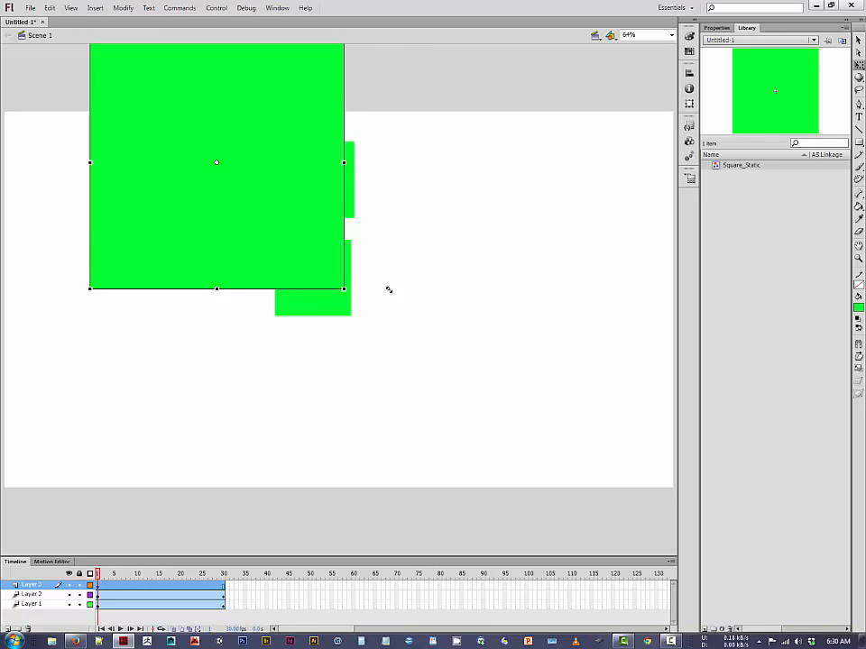
drag(218, 207, 267, 269)
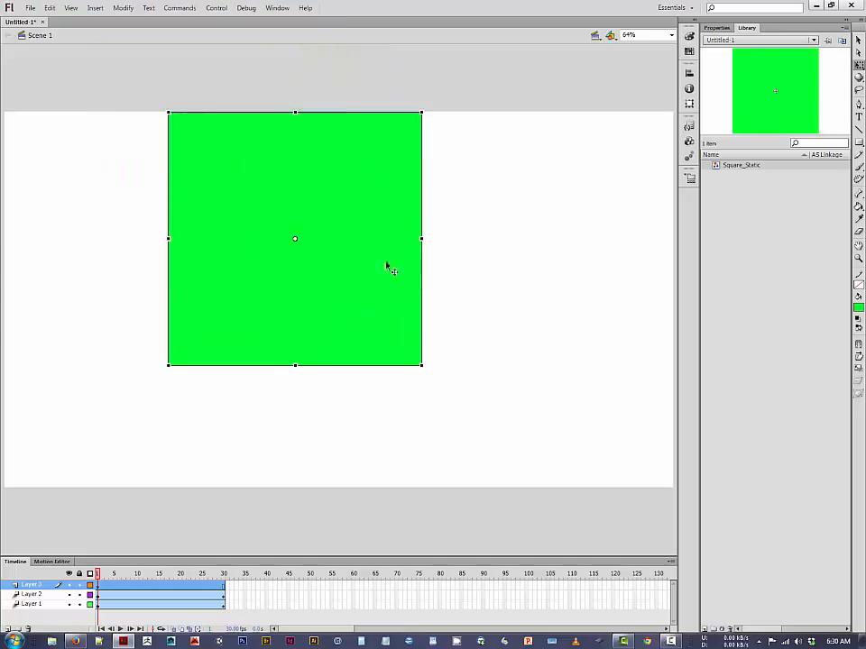
click(480, 244)
click(404, 150)
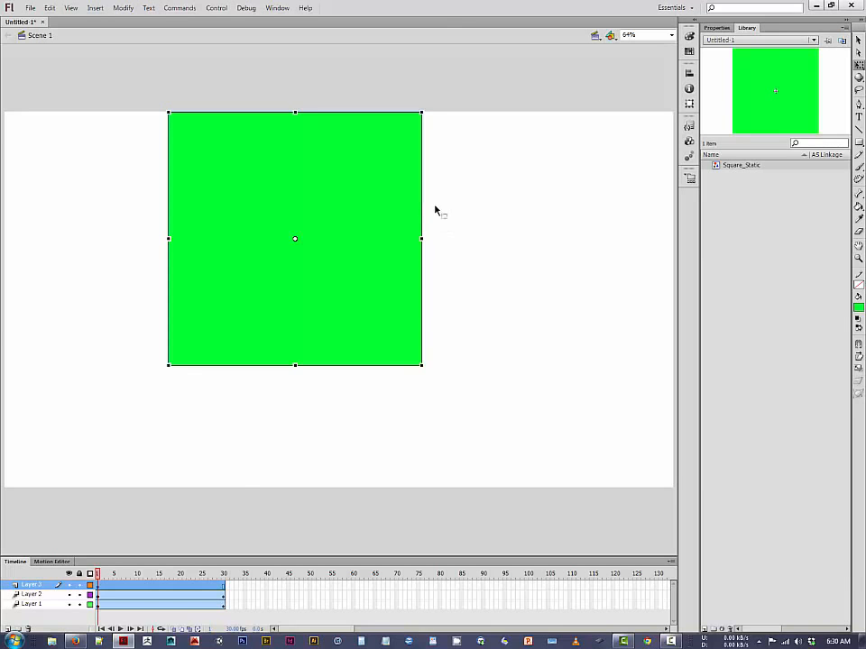
Create a motion tween for the large Layer 3 square and set its Alpha colour effect to 0% at frame 1.
right_click(187, 132)
click(200, 135)
click(720, 29)
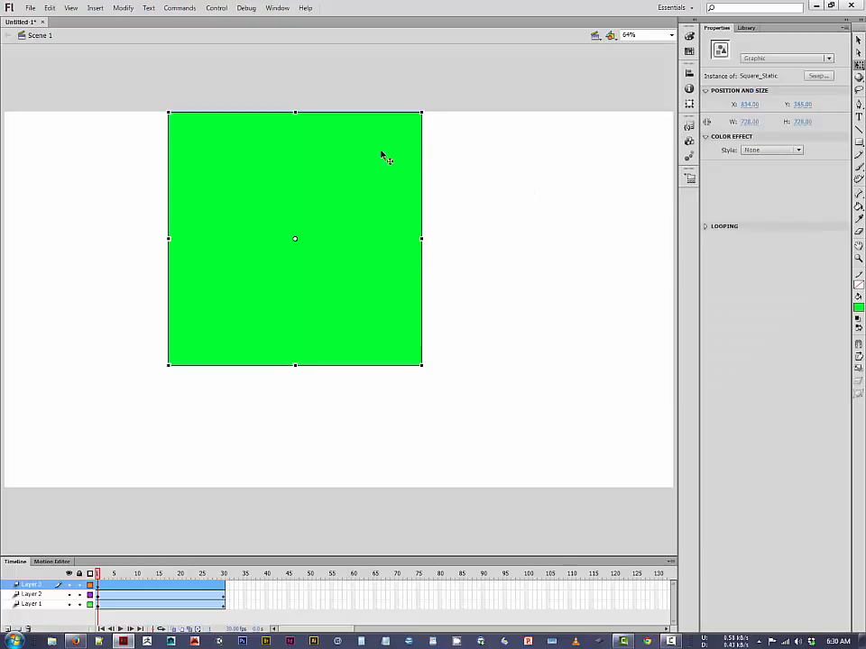
click(755, 151)
click(770, 209)
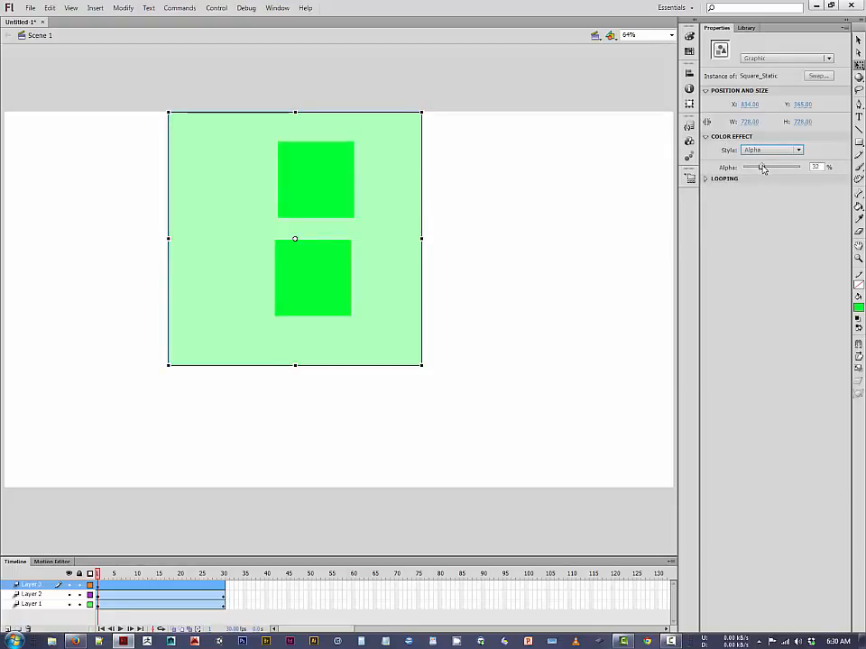
drag(762, 169, 729, 168)
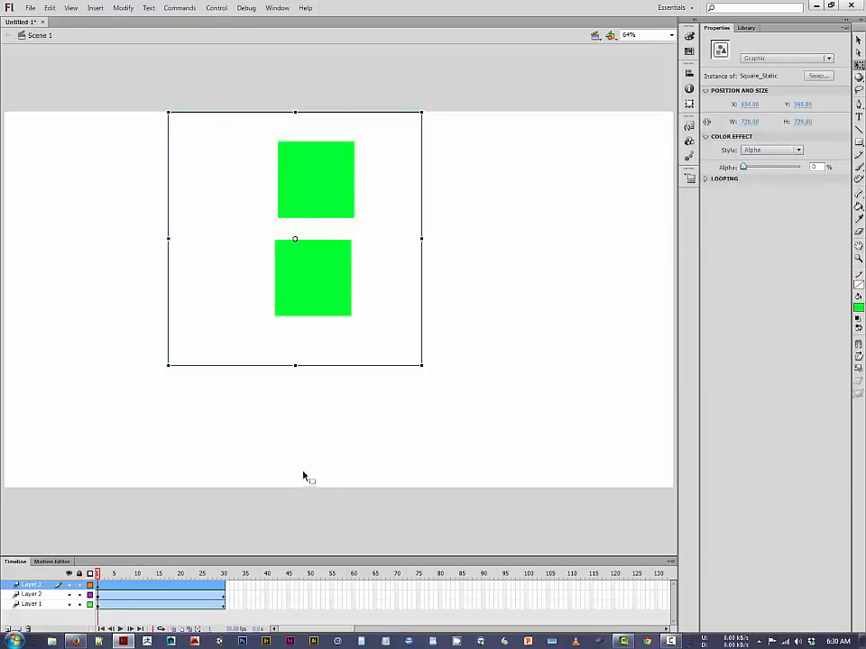
Set the Layer 3 square's Alpha to 100% at frame 30 and return the playhead to frame 1.
key(Return)
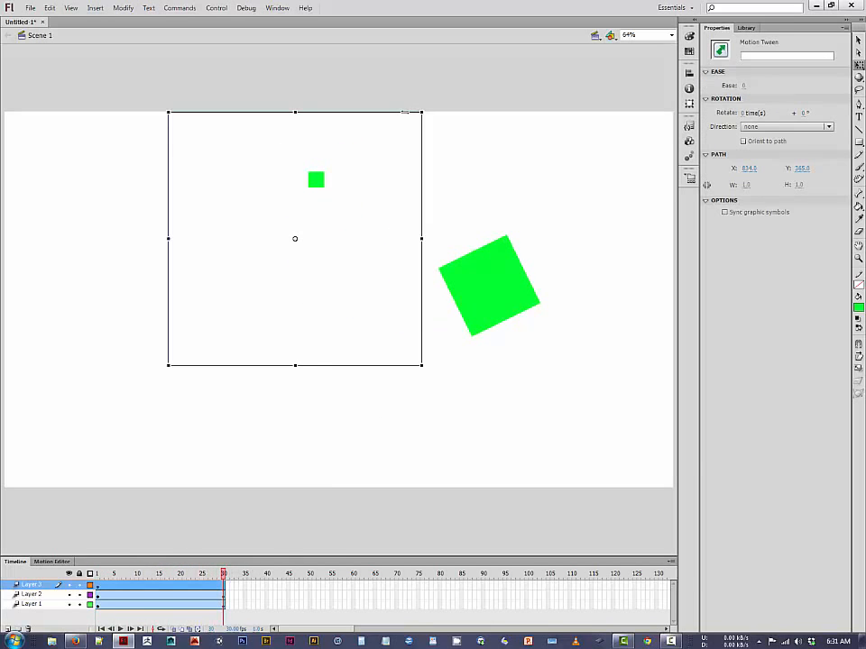
click(405, 112)
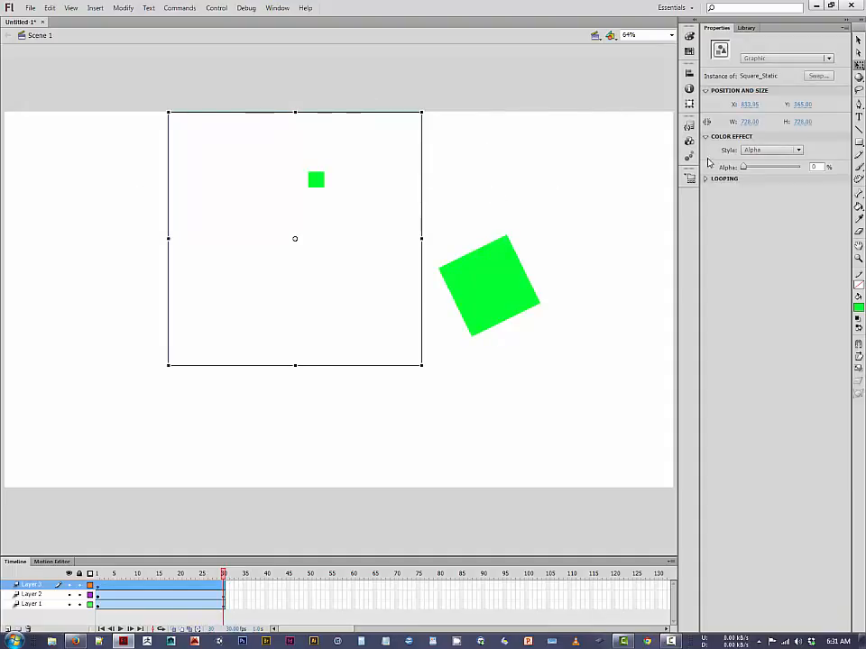
drag(742, 167, 800, 168)
drag(226, 575, 54, 551)
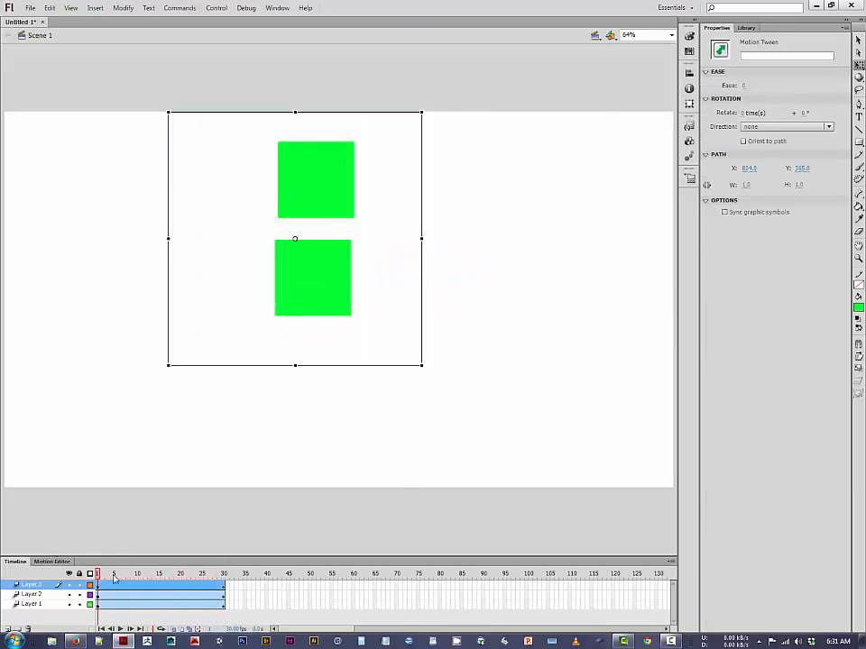
At frame 30, scale the Layer 3 square down to about 54 px and rotate it about 126° counterclockwise.
drag(101, 573, 242, 542)
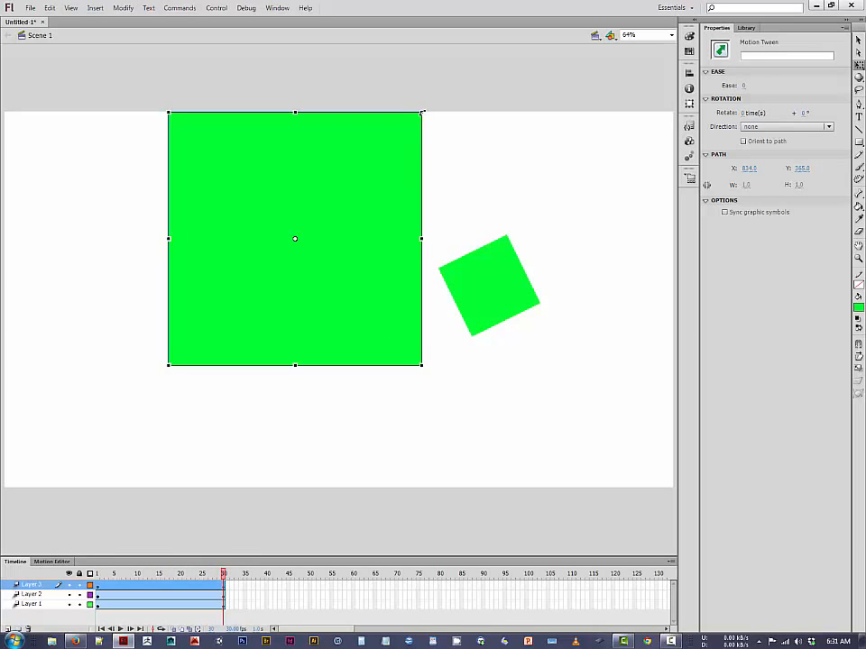
drag(422, 113, 303, 214)
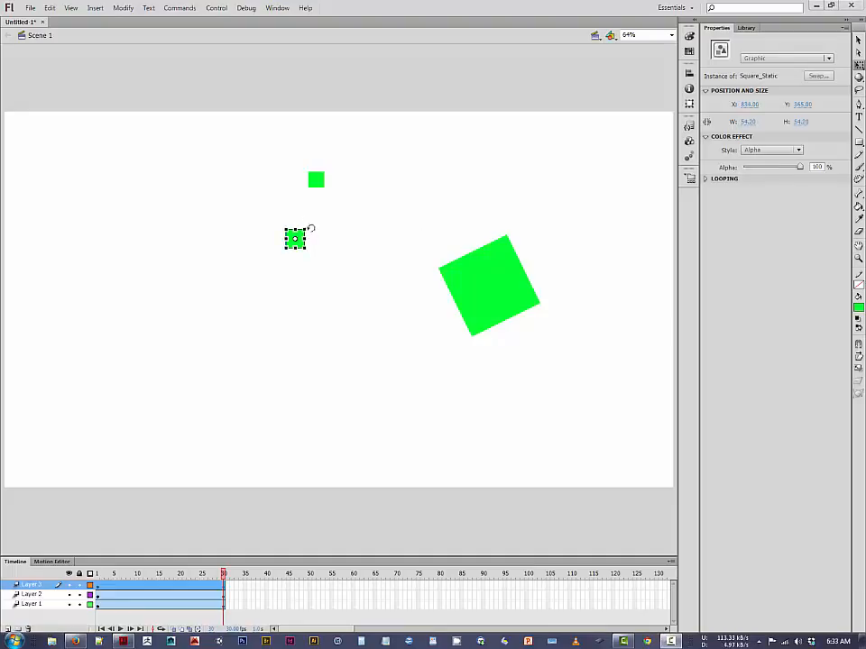
drag(312, 224, 316, 240)
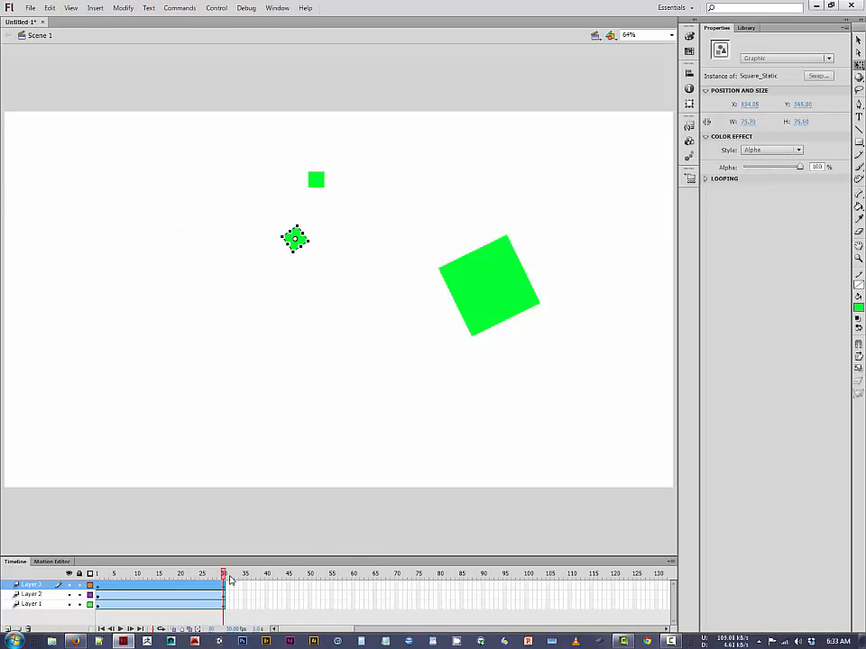
drag(226, 575, 94, 551)
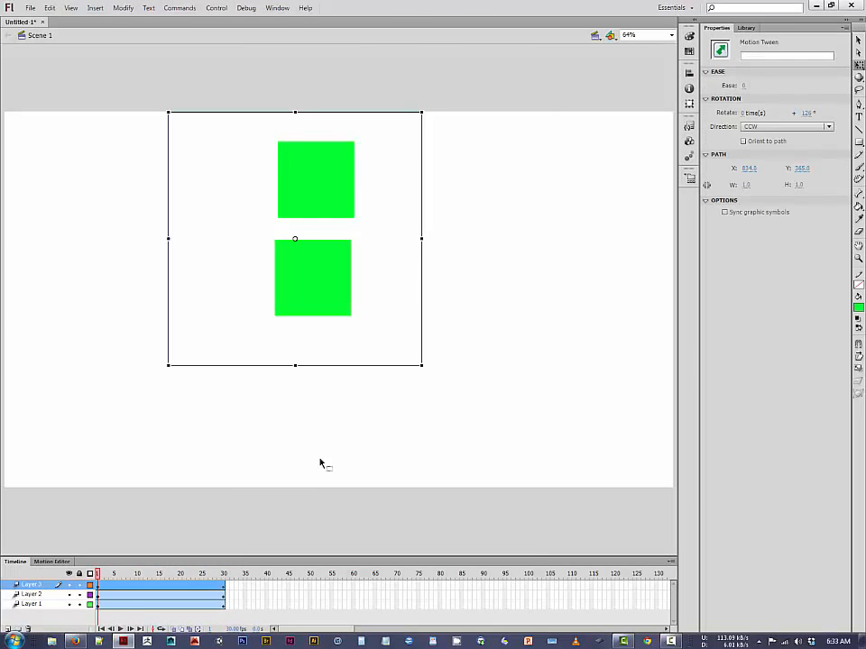
Add a new top layer and place a Square_Static instance on it in the stage's right half.
click(7, 629)
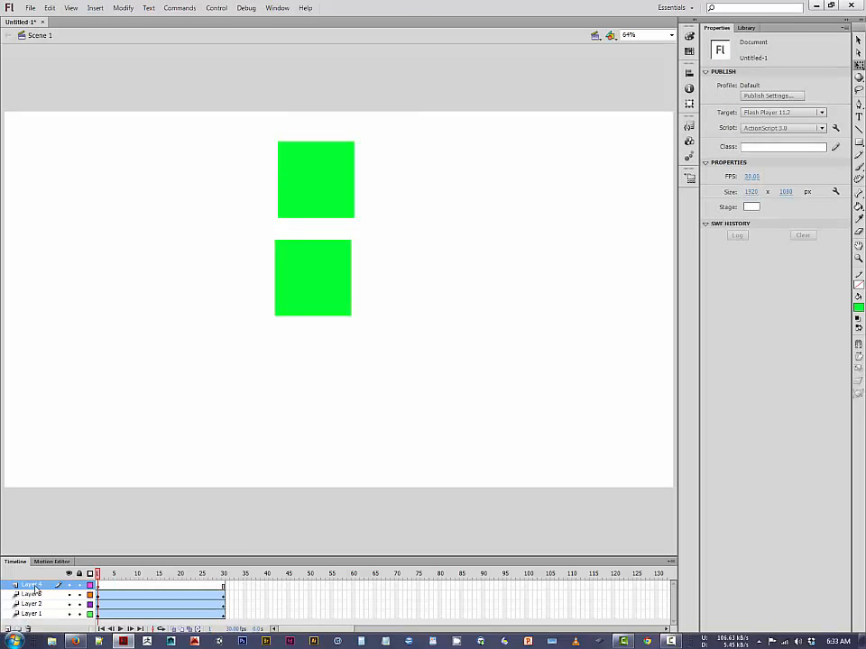
click(39, 592)
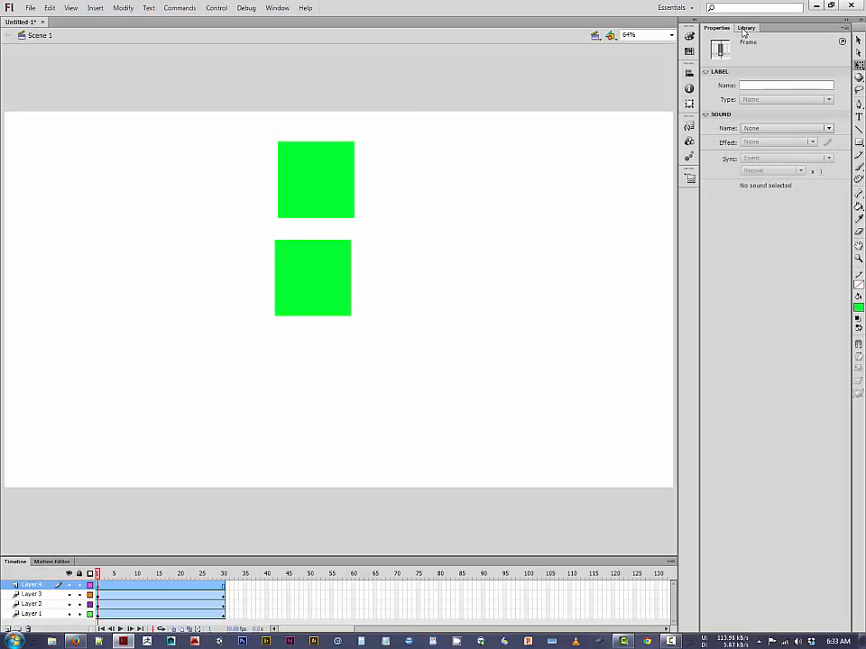
click(746, 28)
drag(771, 99, 493, 252)
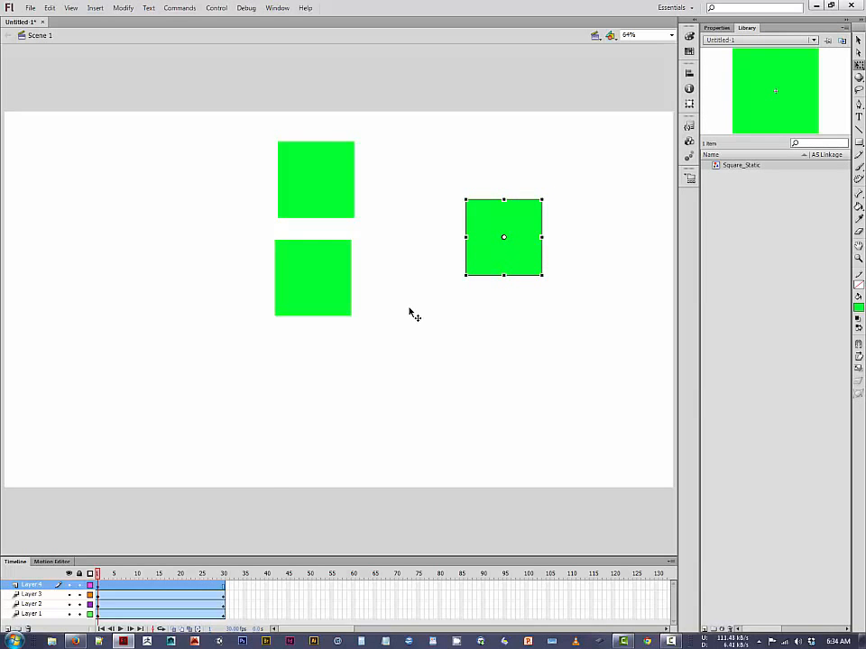
Create a motion tween for the Layer 4 square and move the playhead to frame 30.
right_click(491, 245)
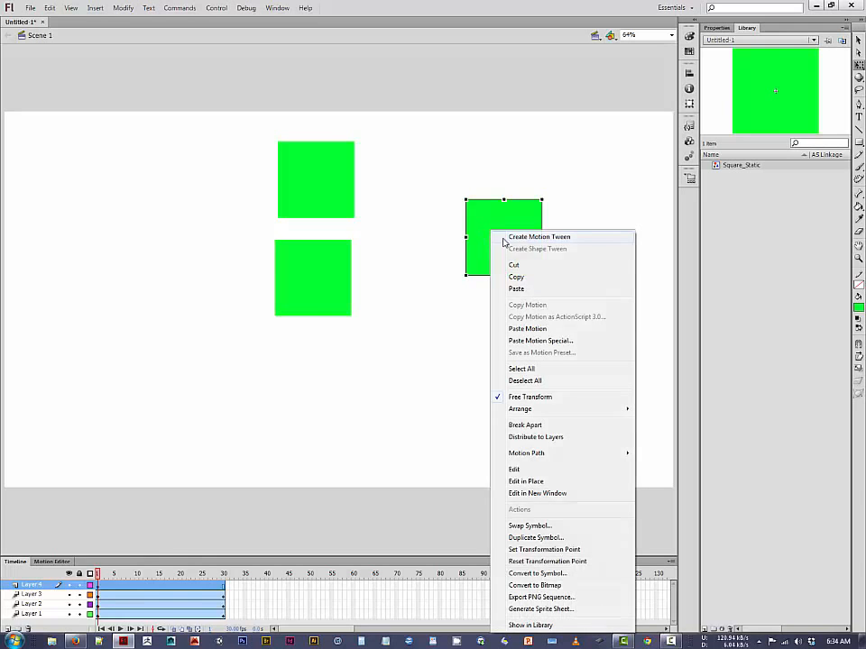
click(533, 237)
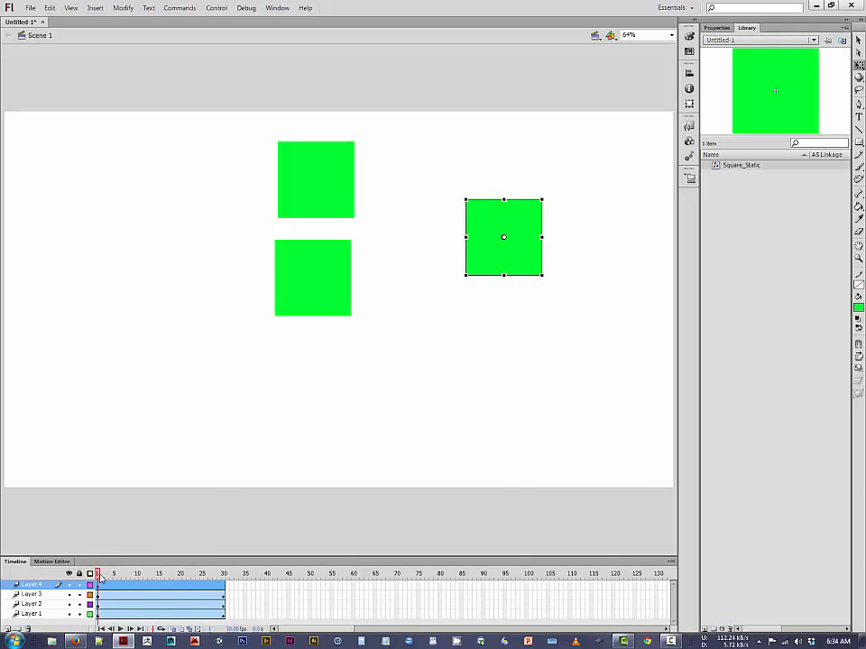
drag(99, 577, 225, 581)
click(540, 248)
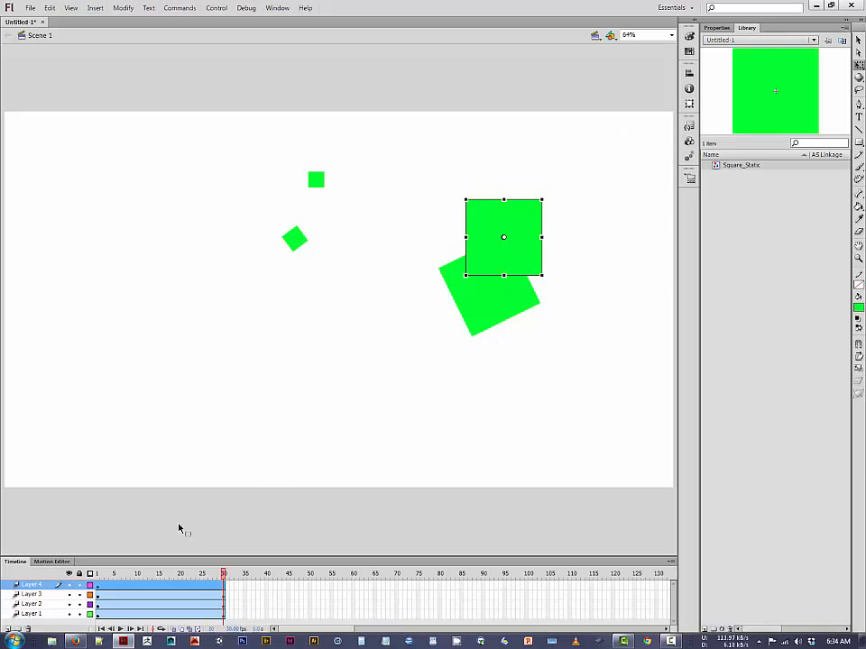
Compare the properties of the Layer 4 square instance with those of its motion tween to find the rotation settings.
click(717, 27)
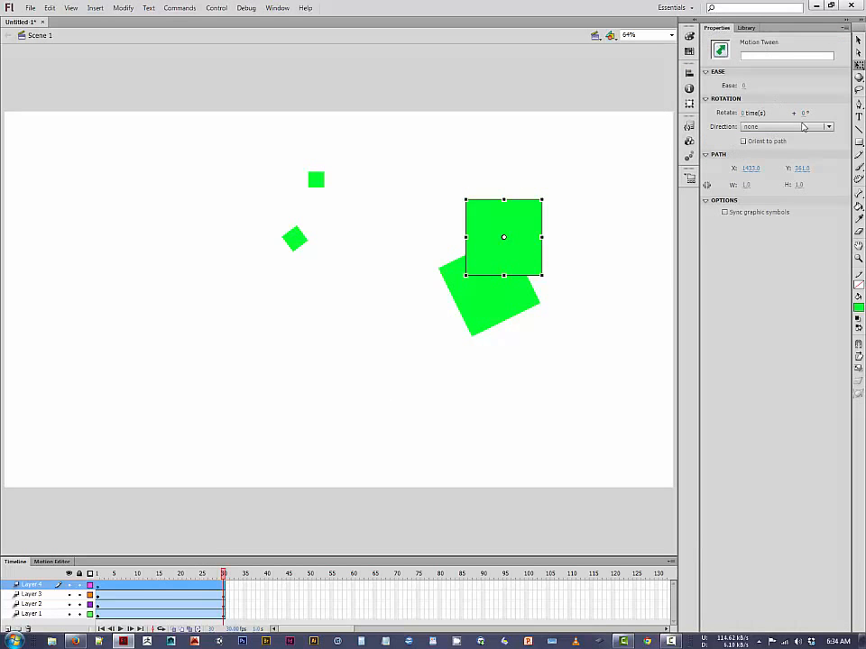
click(397, 347)
click(516, 221)
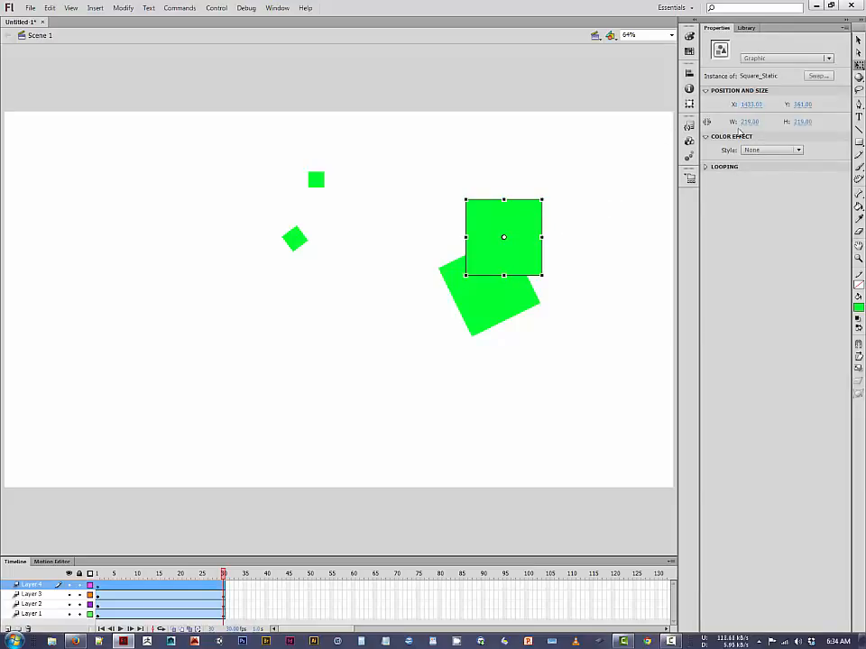
click(224, 585)
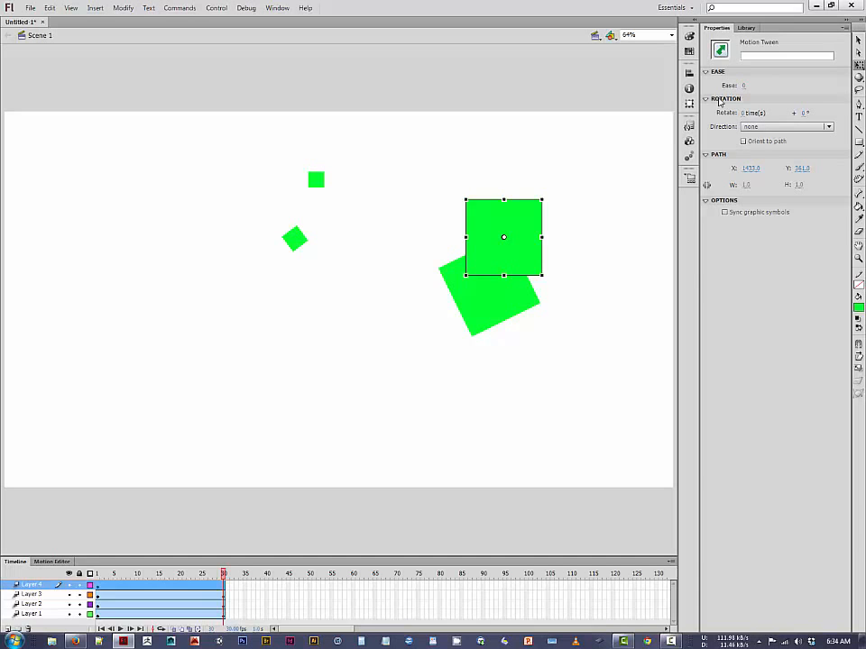
click(605, 205)
click(529, 226)
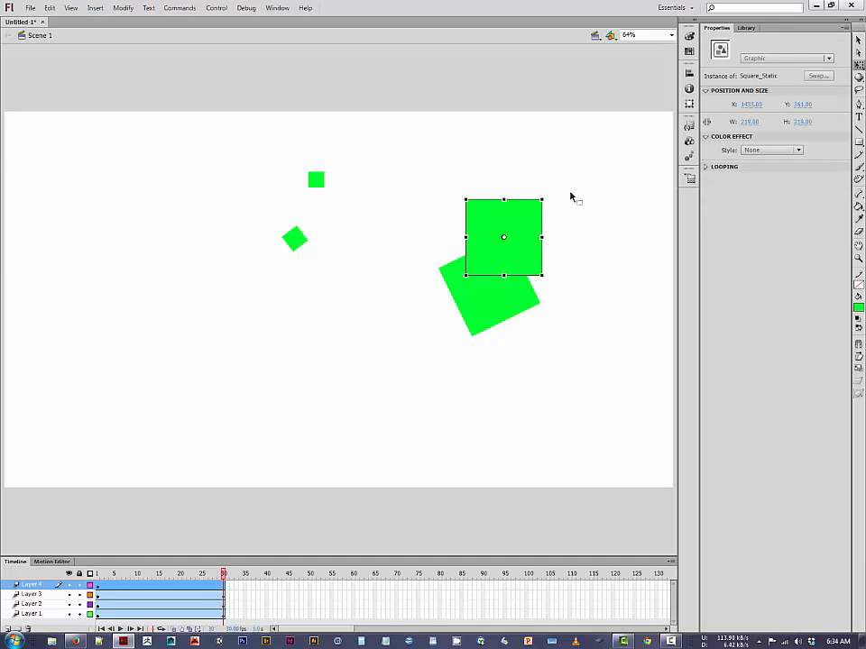
click(224, 587)
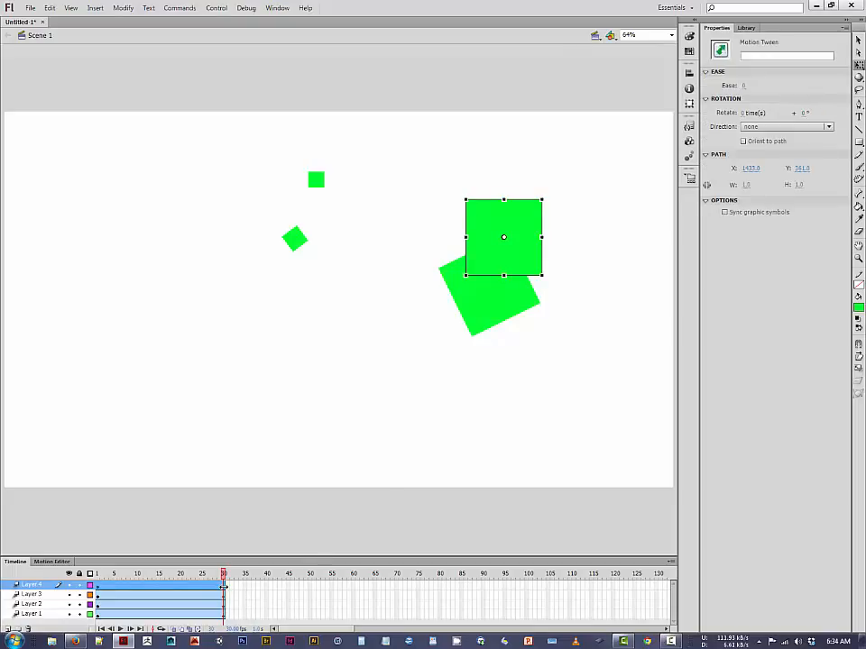
Set the Layer 4 motion tween to rotate 1 time clockwise (CW) and play back the animation.
click(742, 113)
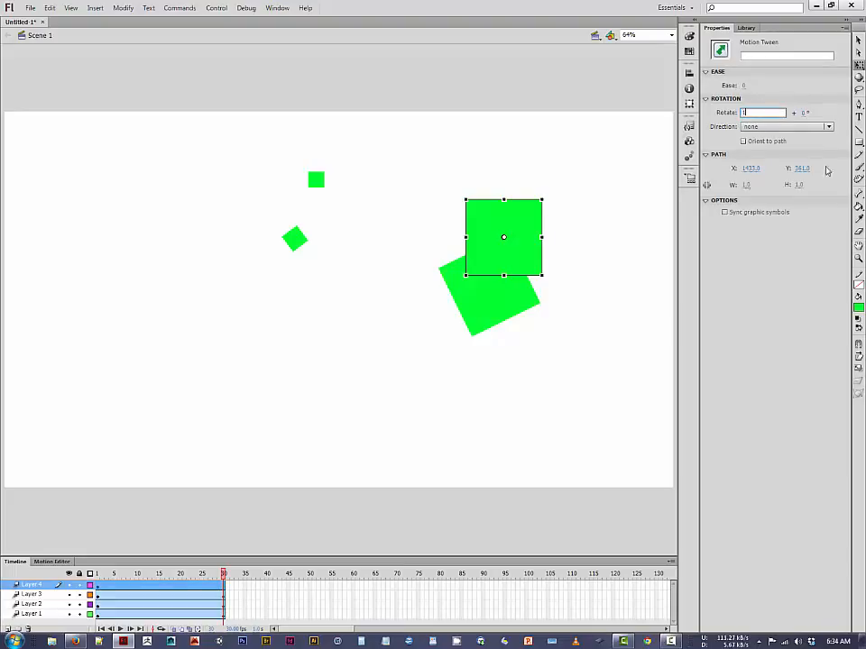
text(1)
click(827, 127)
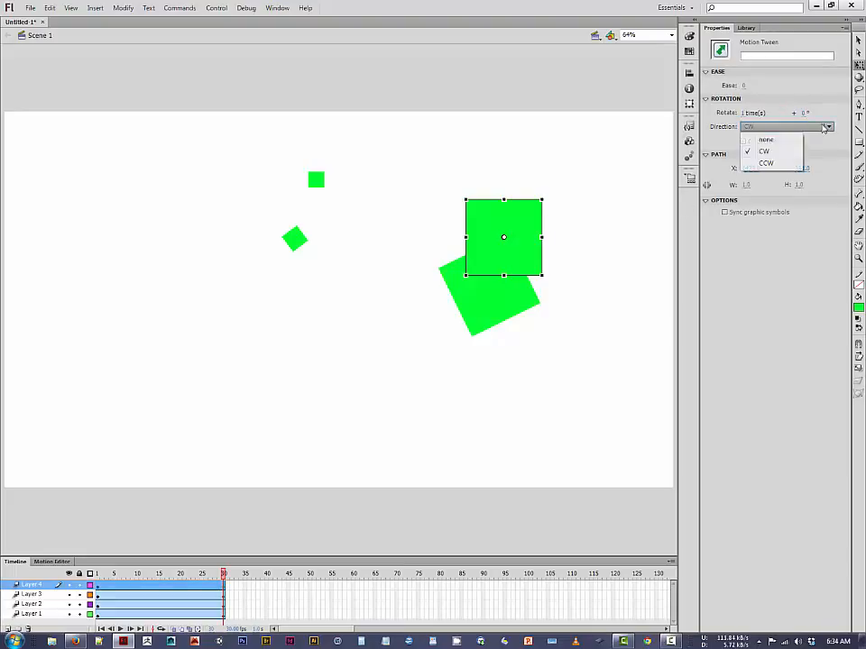
click(767, 152)
click(569, 169)
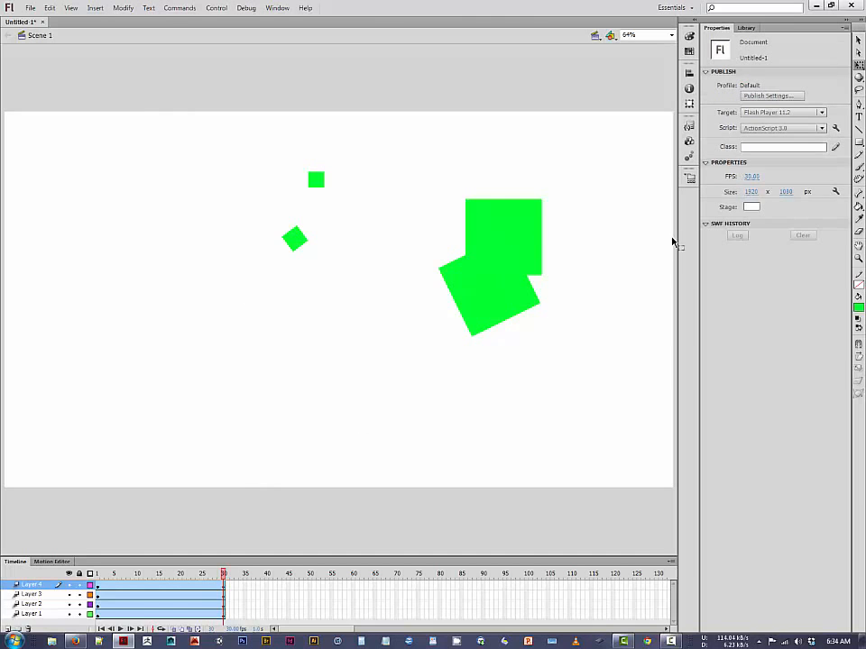
key(Return)
Add a new top layer and insert a blank keyframe at frame 20 on it.
click(7, 629)
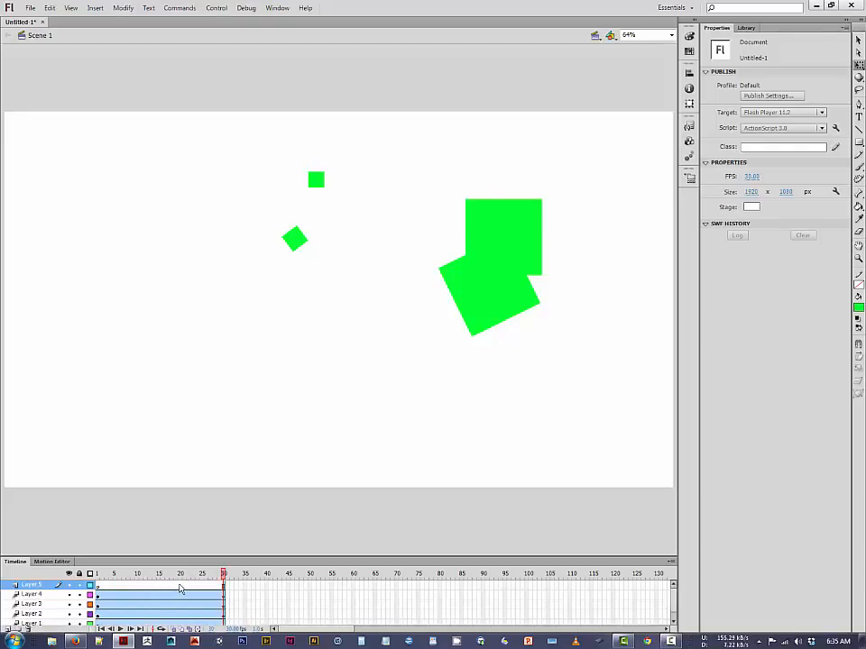
click(181, 589)
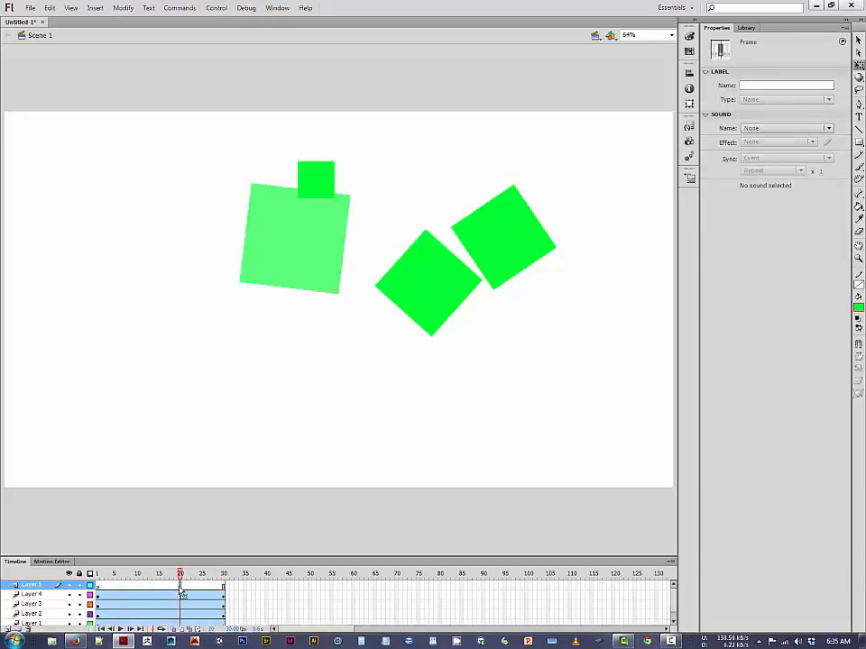
right_click(181, 590)
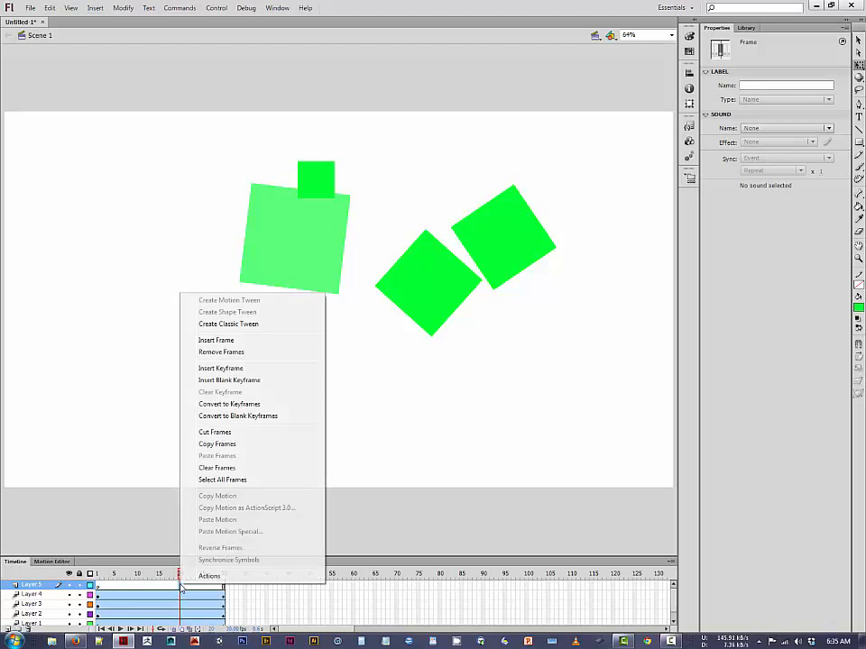
click(230, 380)
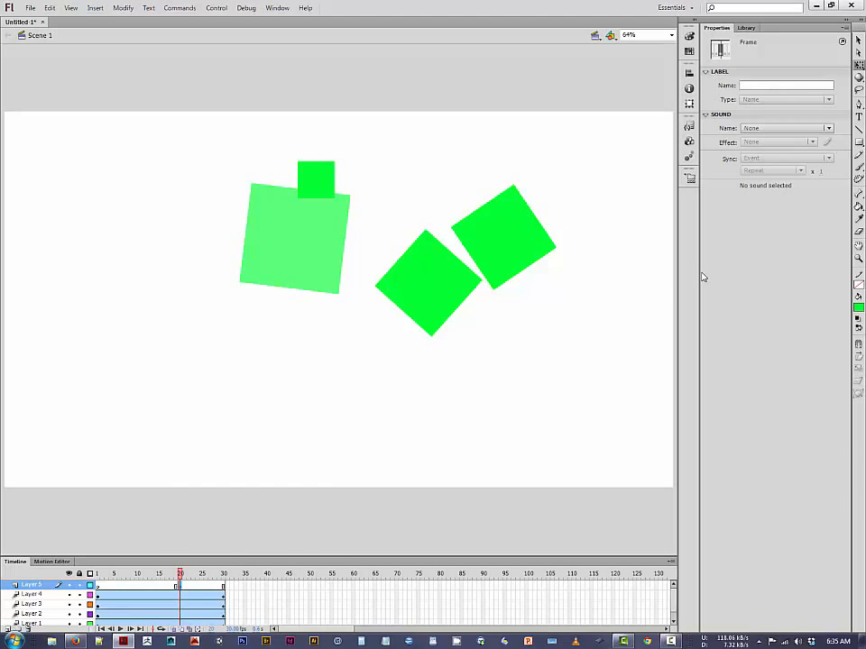
Place a Square_Static instance just above the stage at frame 20 of Layer 5 and extend its frames to frame 45.
click(746, 28)
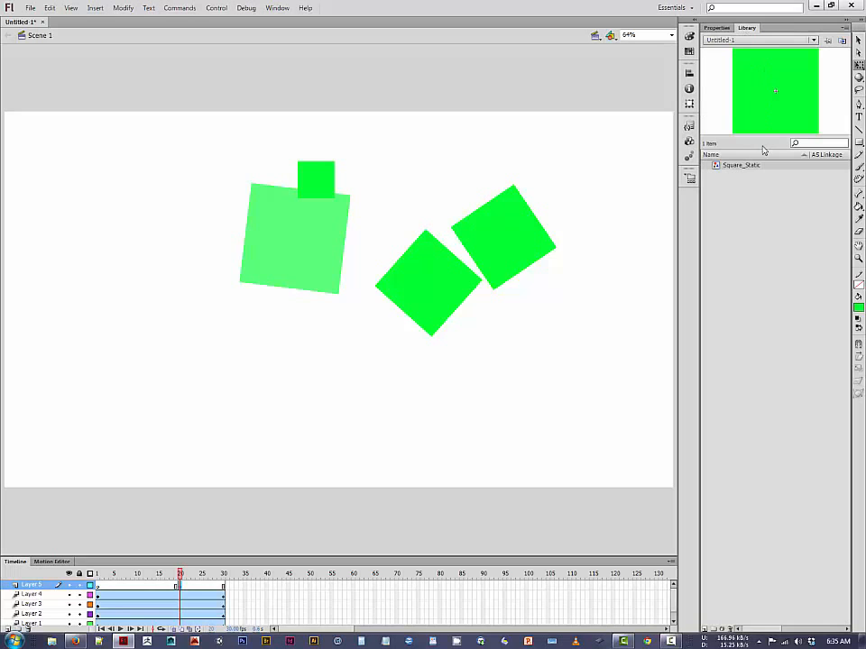
drag(756, 99, 442, 86)
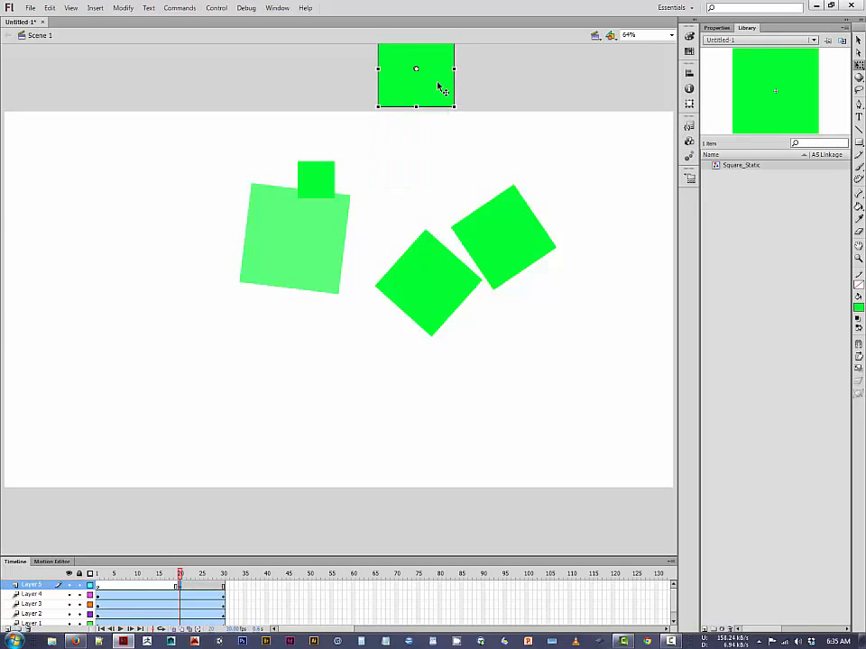
click(223, 591)
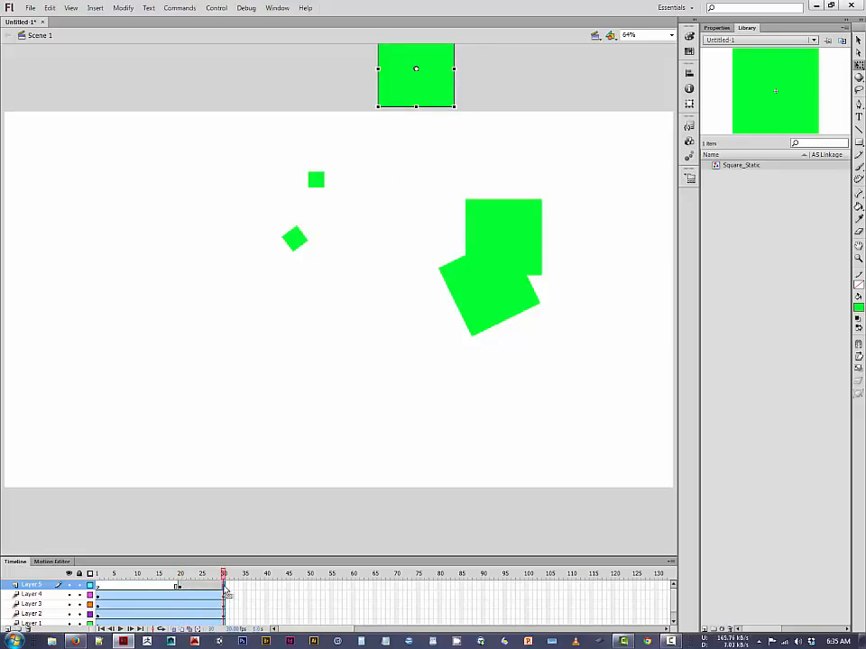
drag(227, 590, 290, 585)
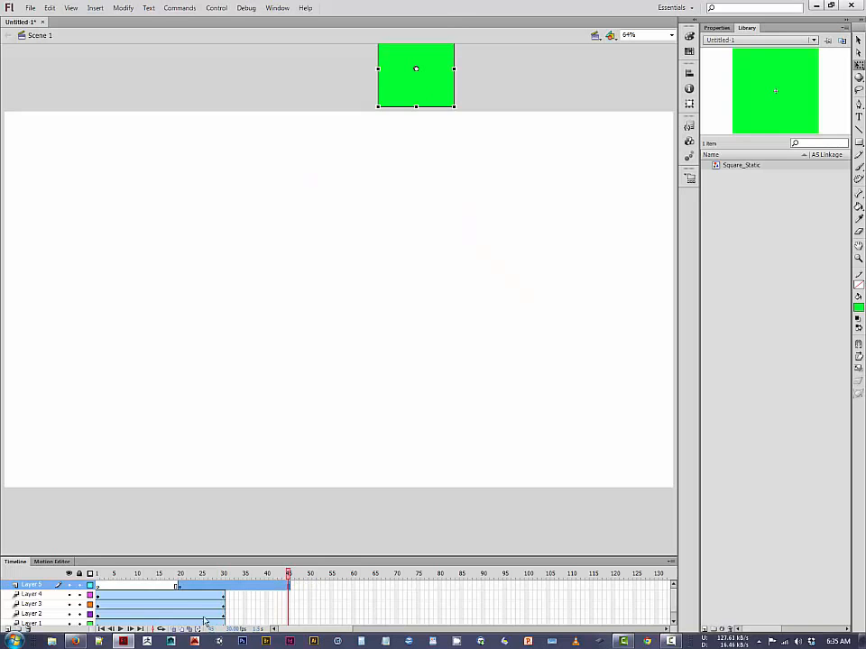
Create a motion tween for the Layer 5 square, move it just below the stage at frame 45, and play back the animation.
right_click(429, 82)
click(455, 88)
drag(433, 96, 418, 555)
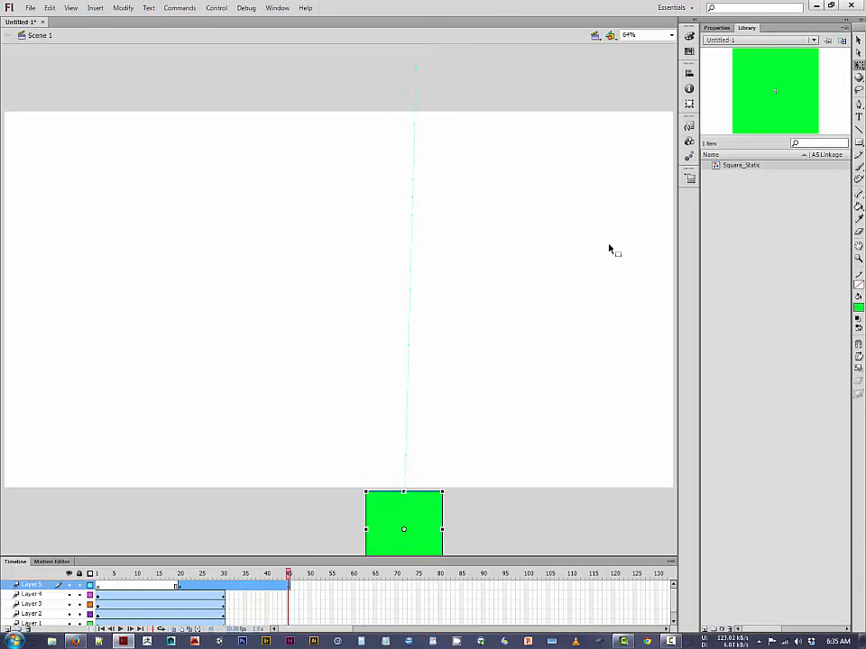
key(Return)
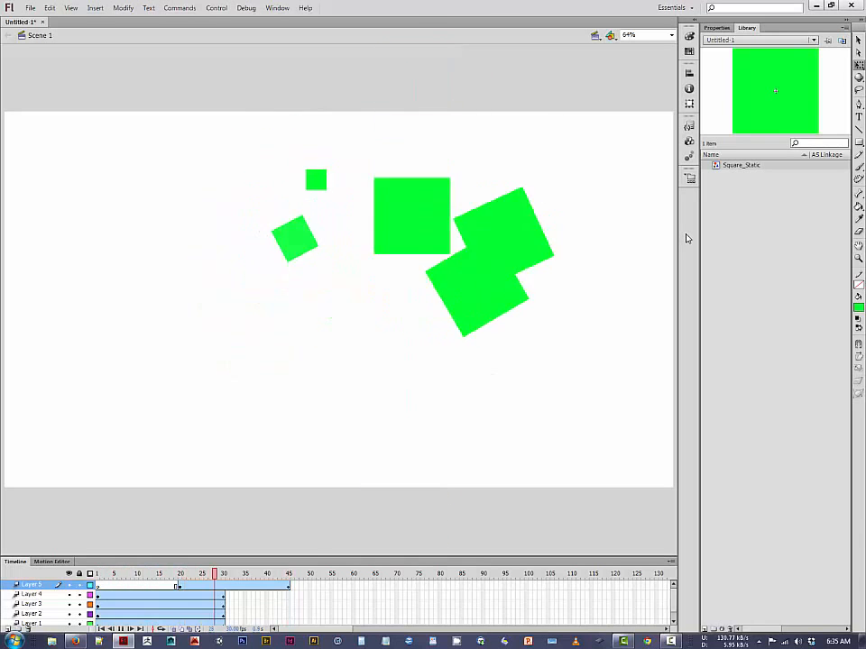
key(Return)
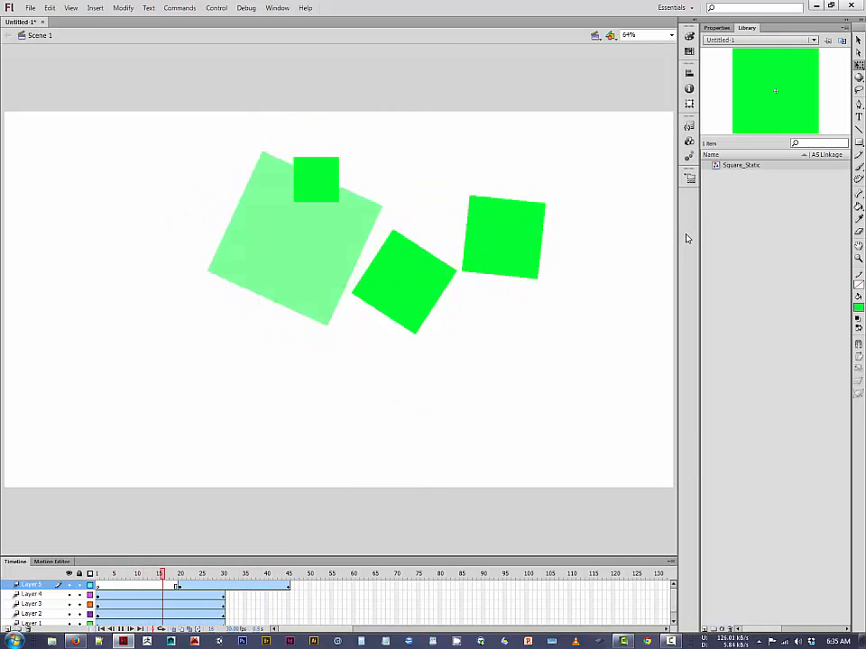
key(Return)
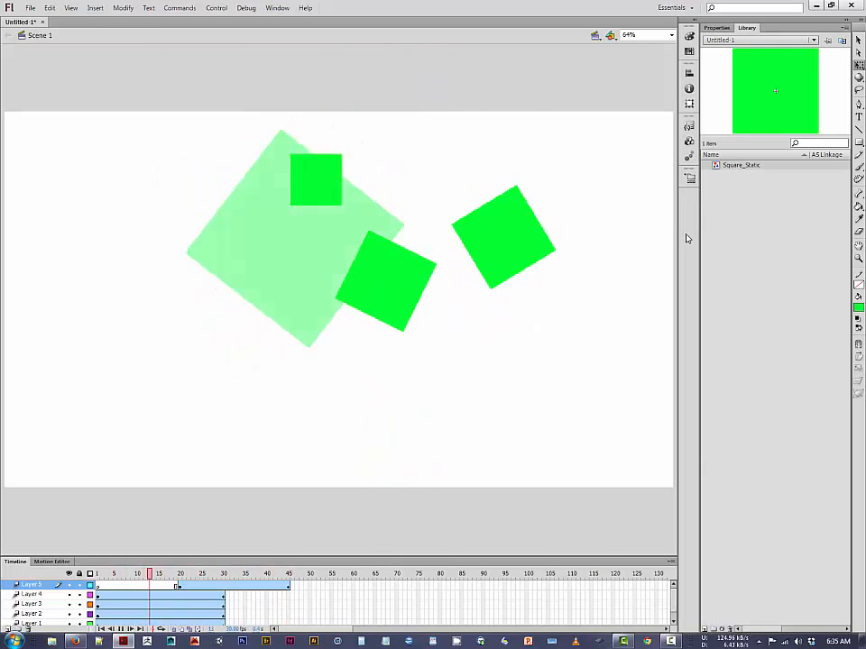
key(Return)
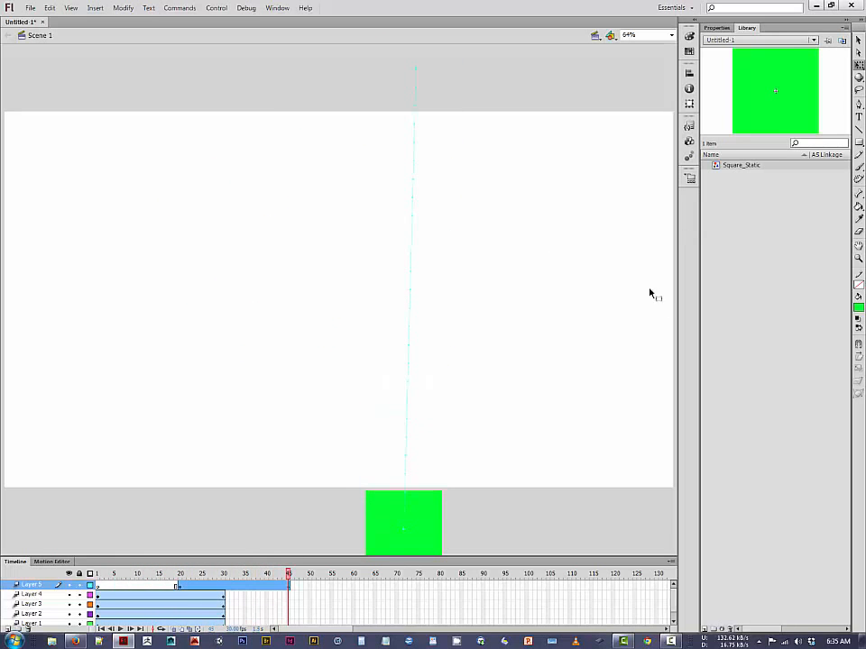
Scale the Layer 5 square down to a small size at frame 45 and play back the animation.
click(389, 514)
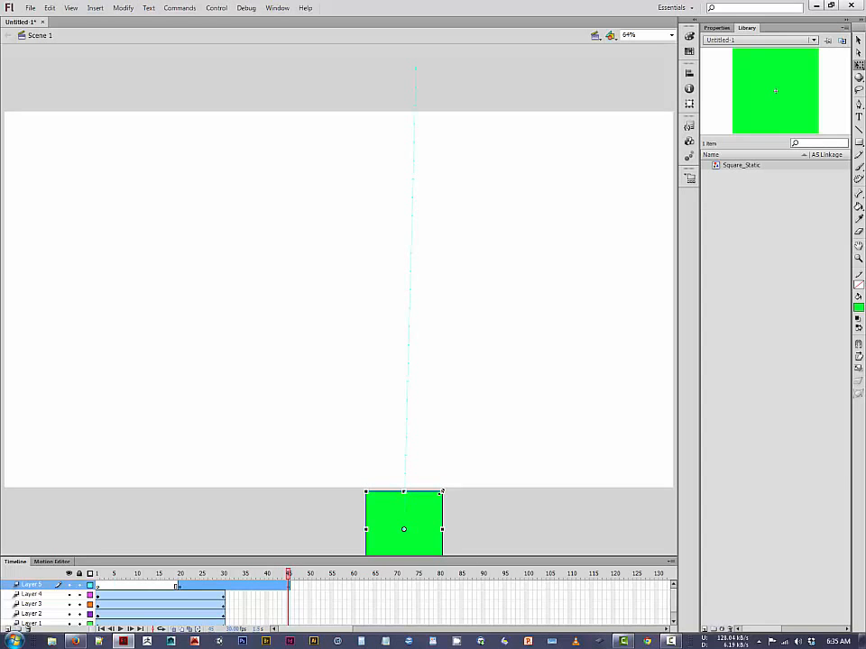
drag(442, 491, 413, 521)
key(Return)
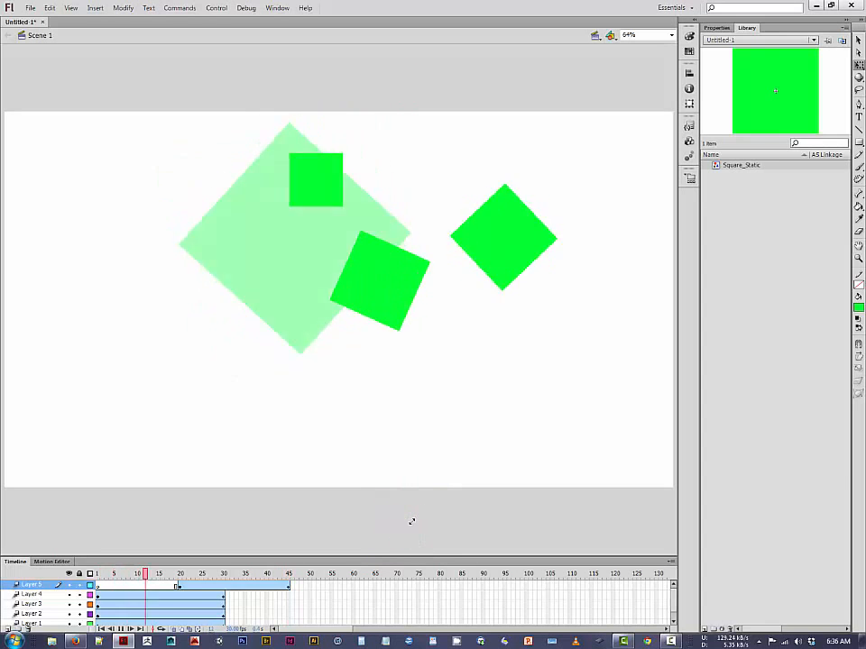
key(Return)
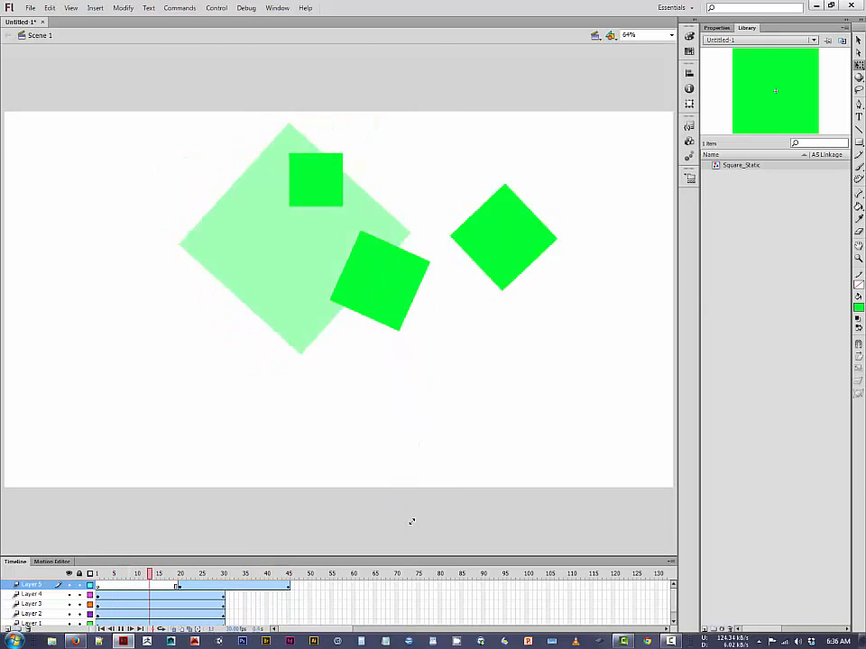